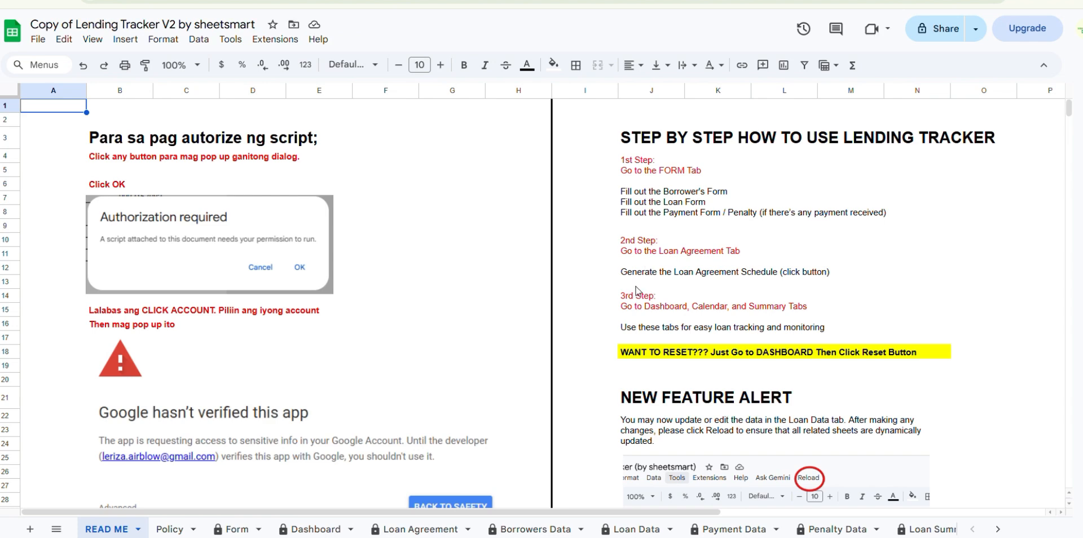
- Run the custom Reload script, accept the authorization request, and proceed past the unverified-app warning to Lending
scroll(637, 295, "down", 5)
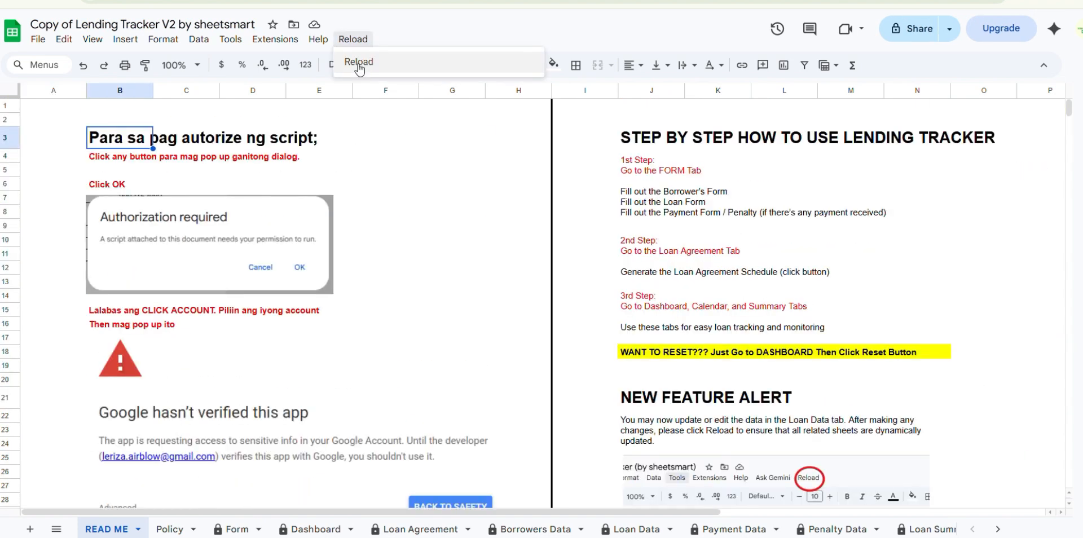
left_click(358, 63)
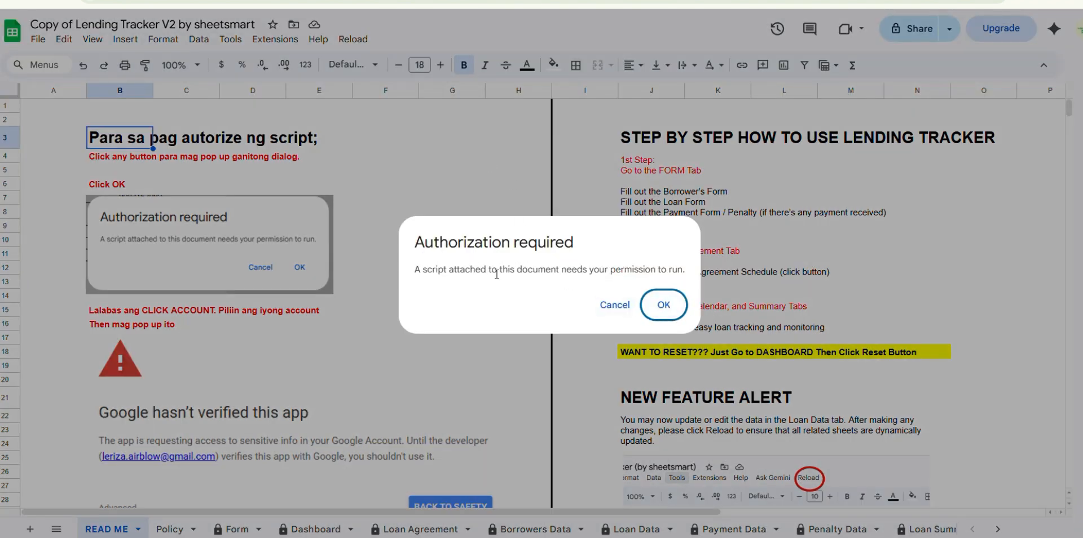
left_click(658, 307)
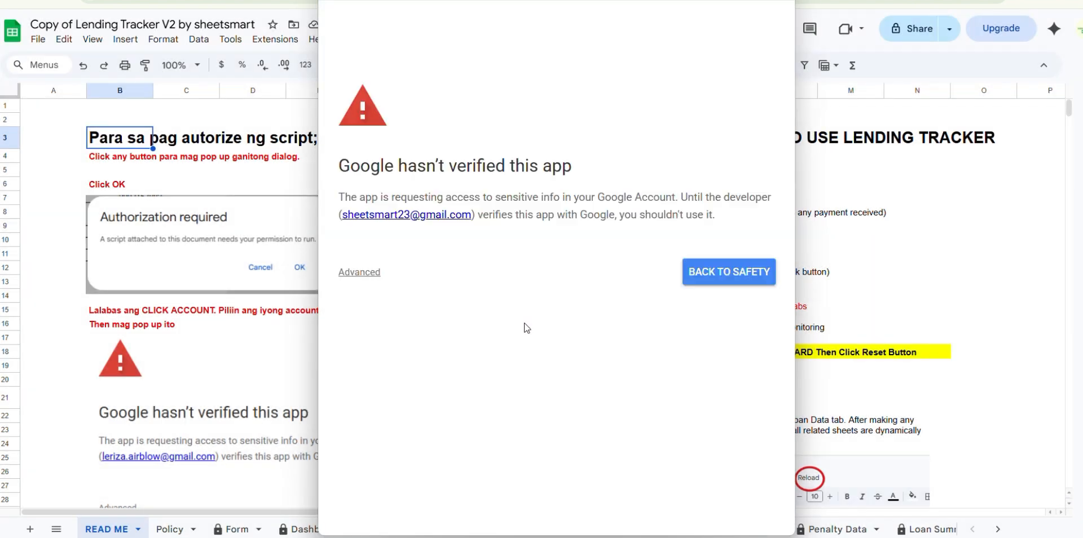
left_click(368, 275)
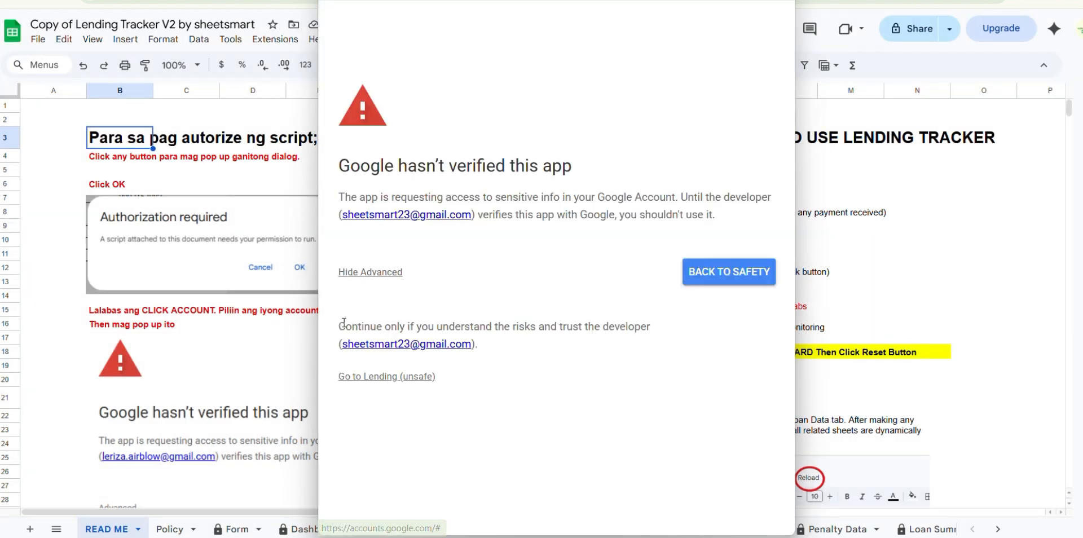
left_click(357, 378)
- Grant the Lending script all requested Drive, Sheets and external service permissions and finish the authorization
scroll(429, 374, "down", 3)
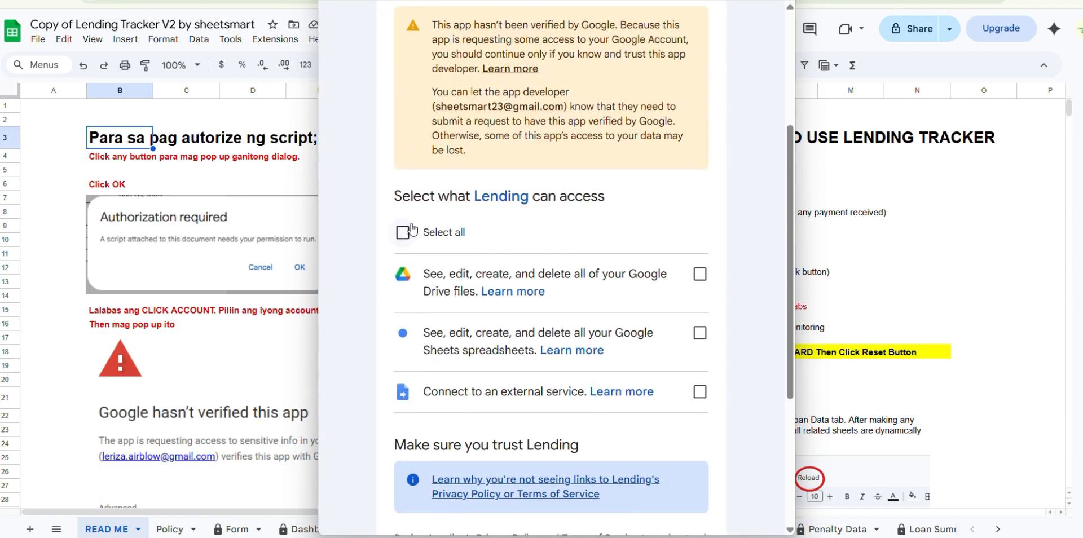
left_click(402, 228)
scroll(581, 306, "down", 2)
scroll(581, 307, "down", 3)
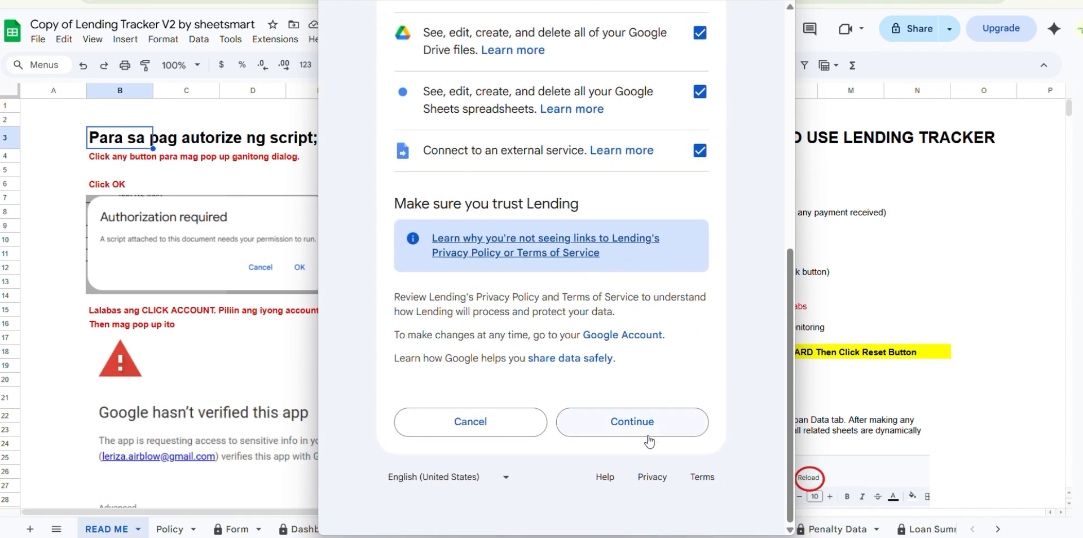
left_click(649, 434)
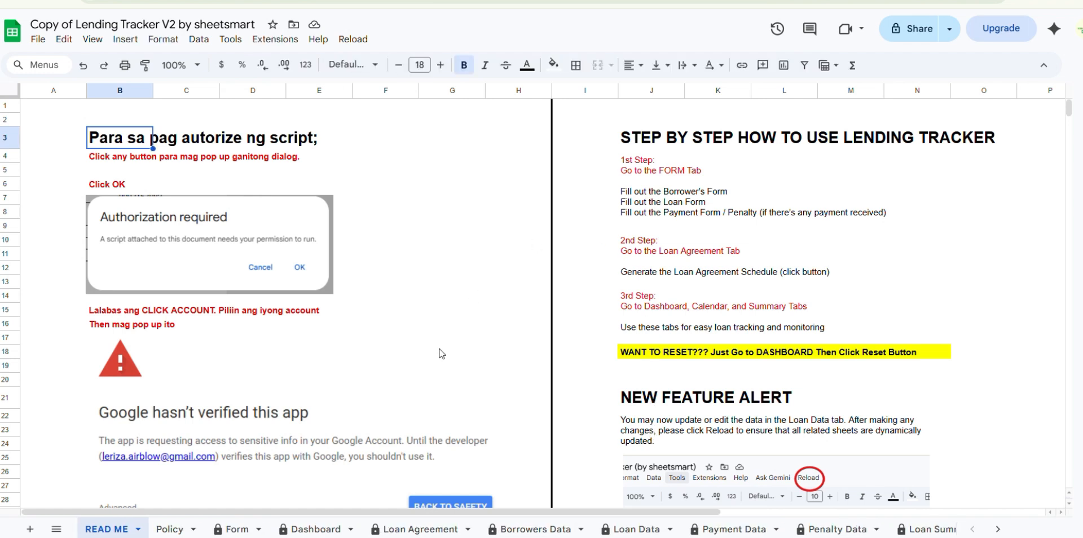
- Reset all the sample loan data from the Dashboard sheet and dismiss the completion message
left_click(294, 531)
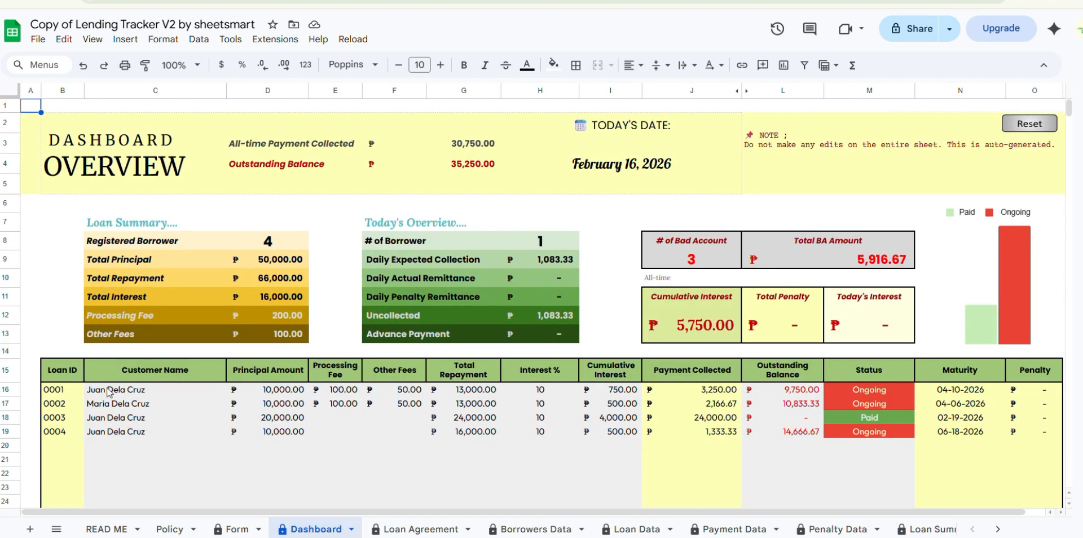
left_click_drag(109, 392, 105, 433)
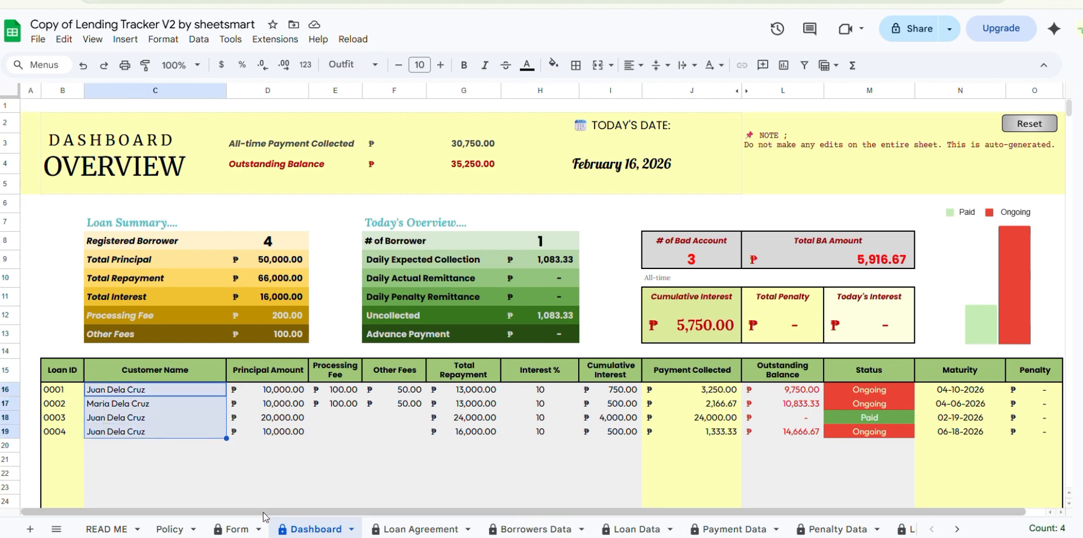
left_click_drag(263, 512, 368, 520)
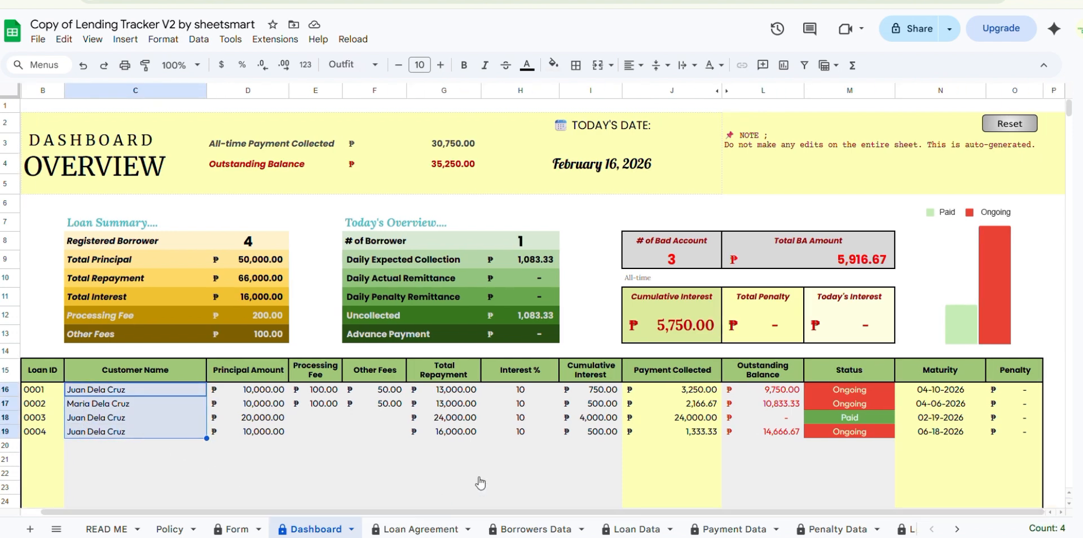
left_click(1009, 126)
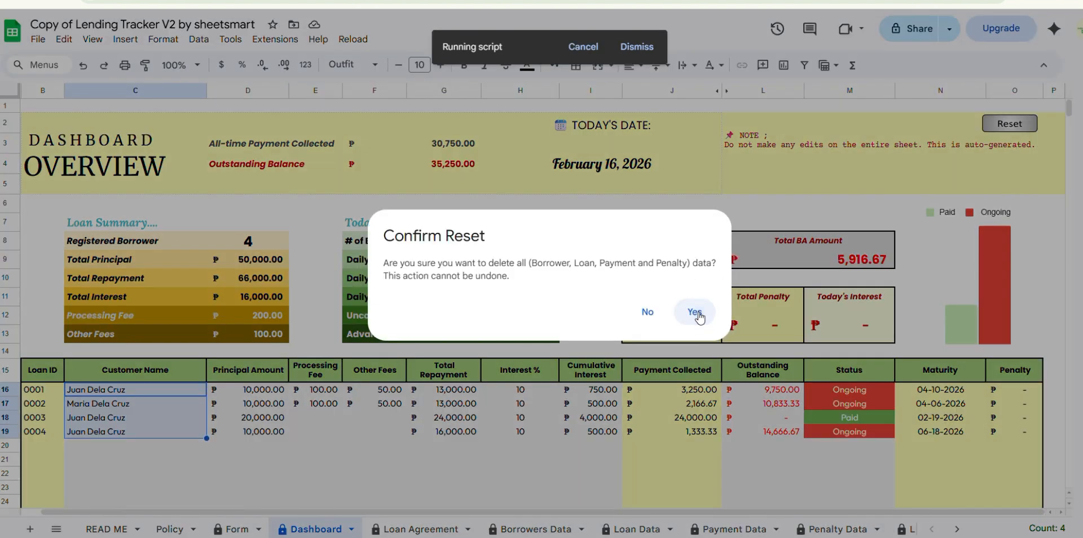
left_click(696, 312)
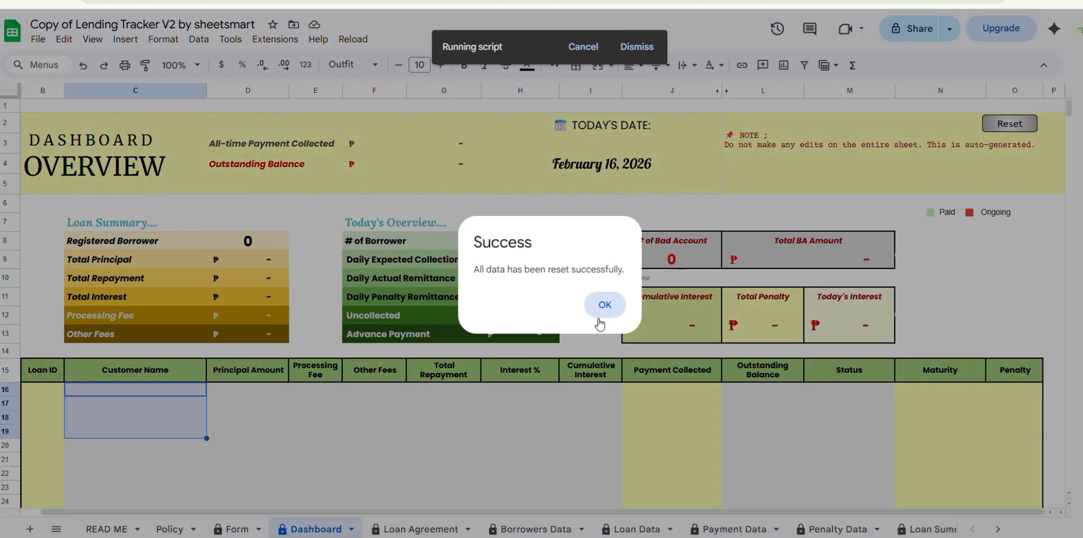
left_click(603, 307)
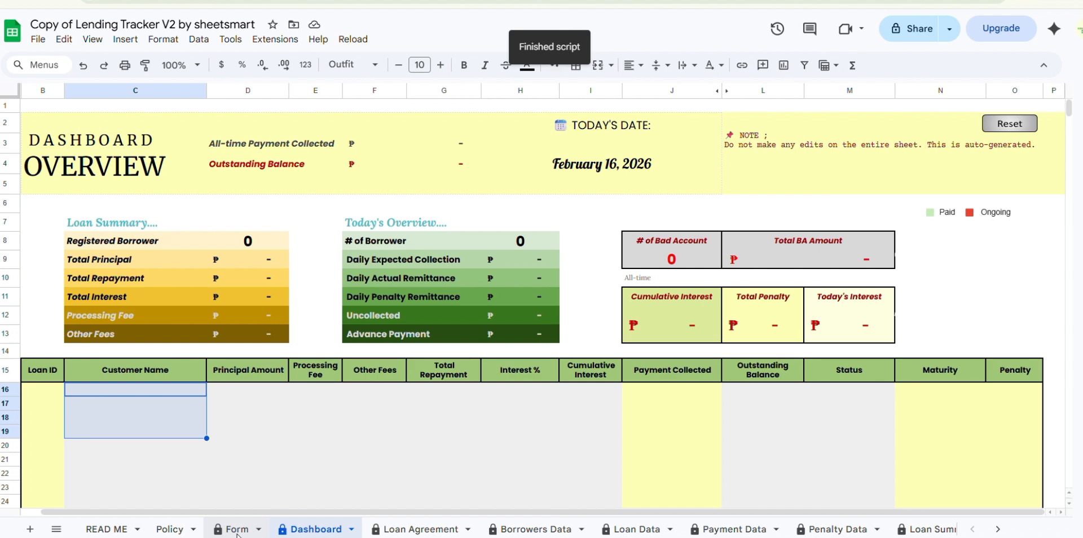
- In the Borrowers Form on the Form sheet, set the date to Feb 16, 2026 and enter the borrower's full name
left_click(237, 530)
left_click(258, 245)
double_click(258, 244)
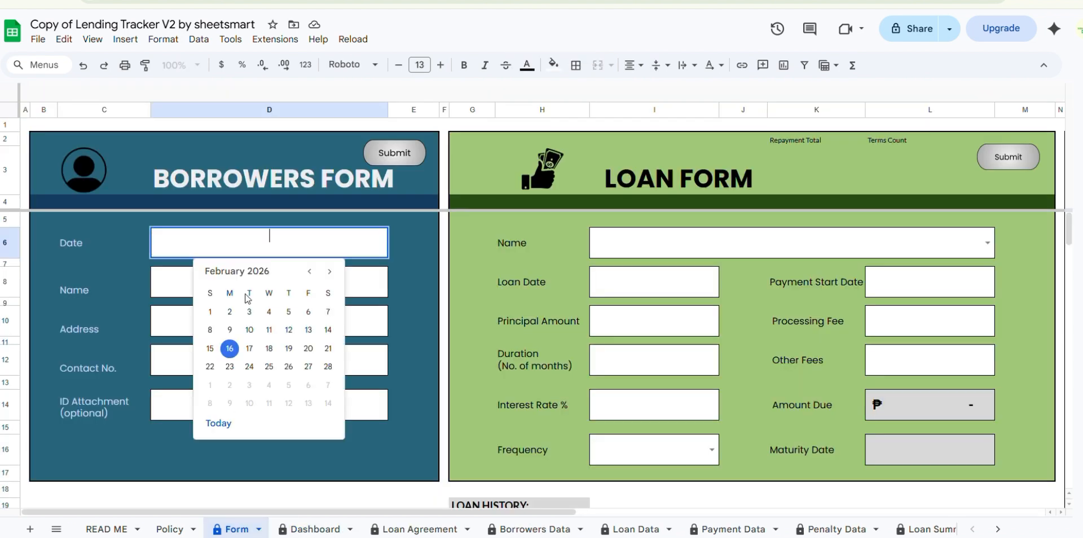
left_click(228, 353)
left_click(244, 278)
type("Maria")
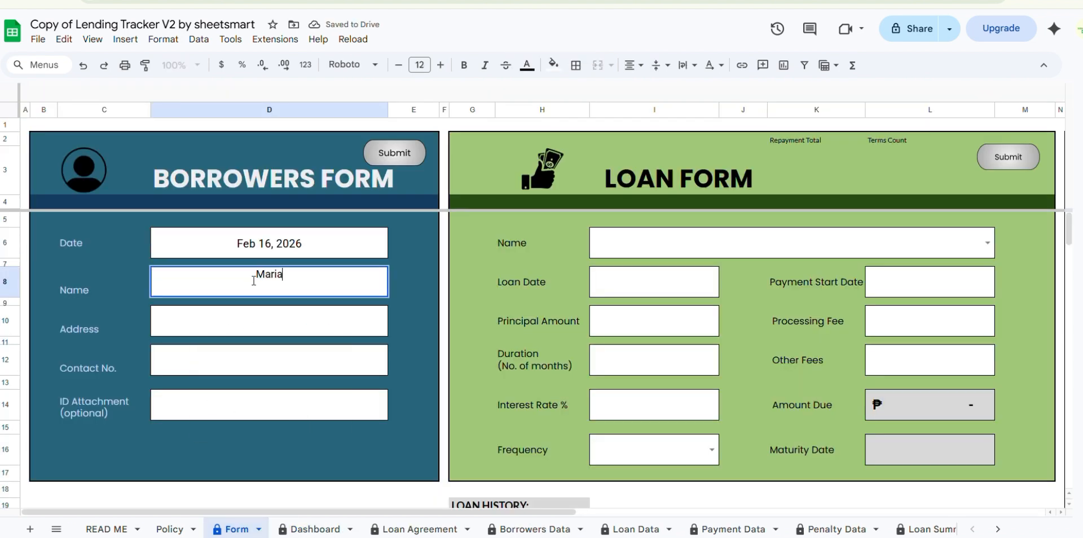
type(" Clara Dela Cruz")
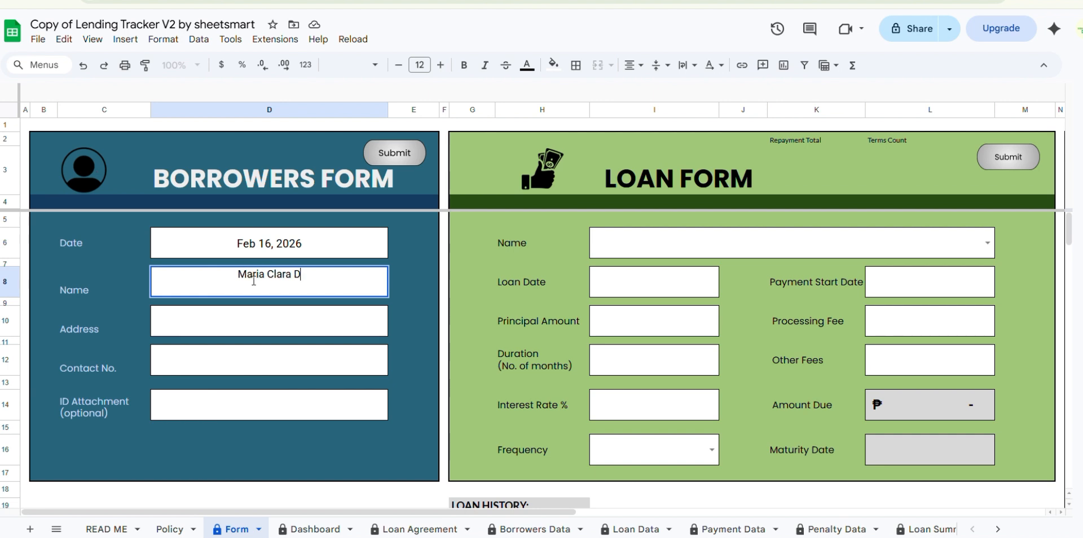
- Fill in the borrower's address and contact number in the Borrowers Form, leaving the ID attachment empty
left_click(296, 320)
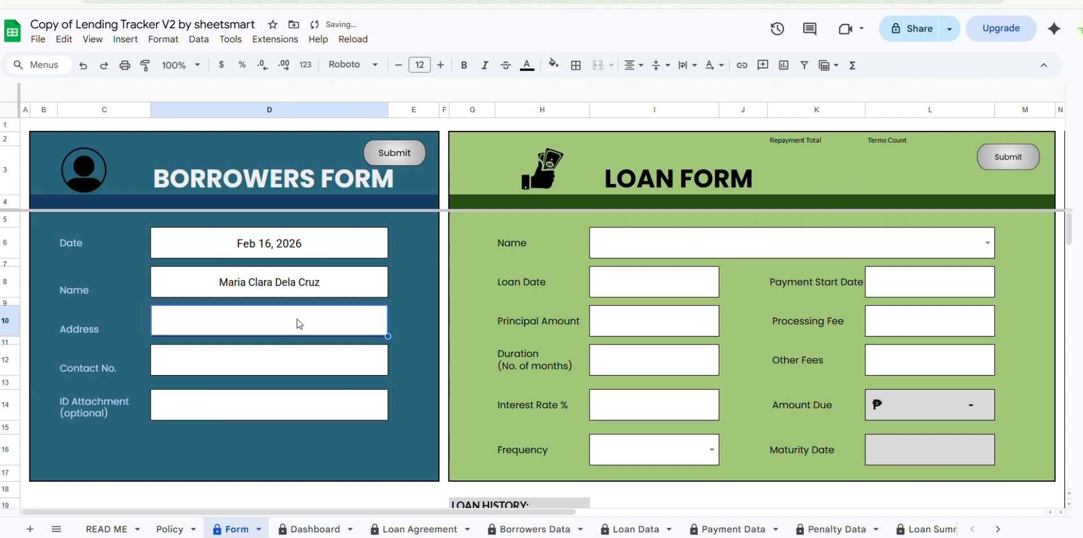
type("Navotas")
left_click(307, 356)
type("09")
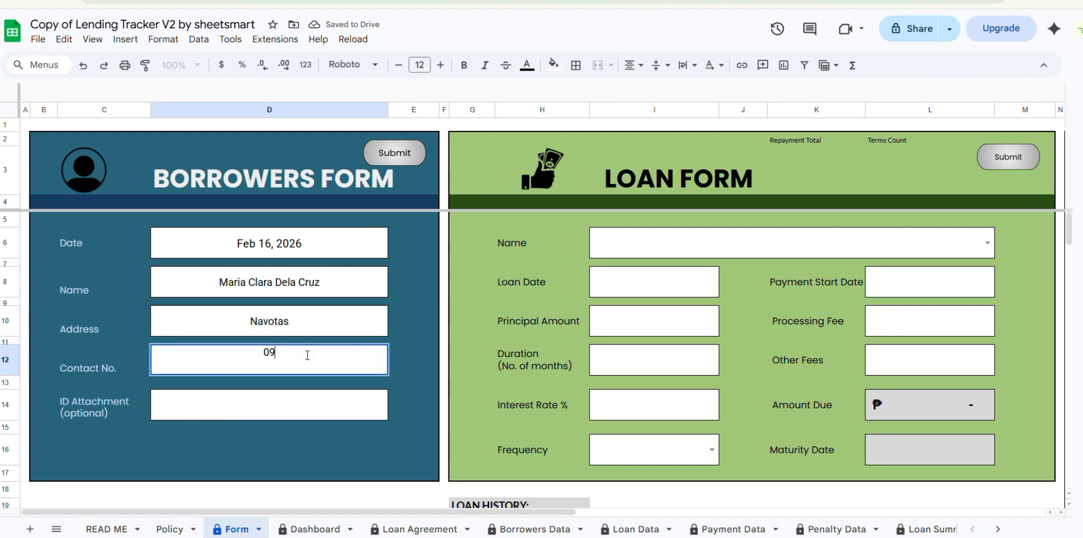
type("99XXXXXXX")
left_click(337, 408)
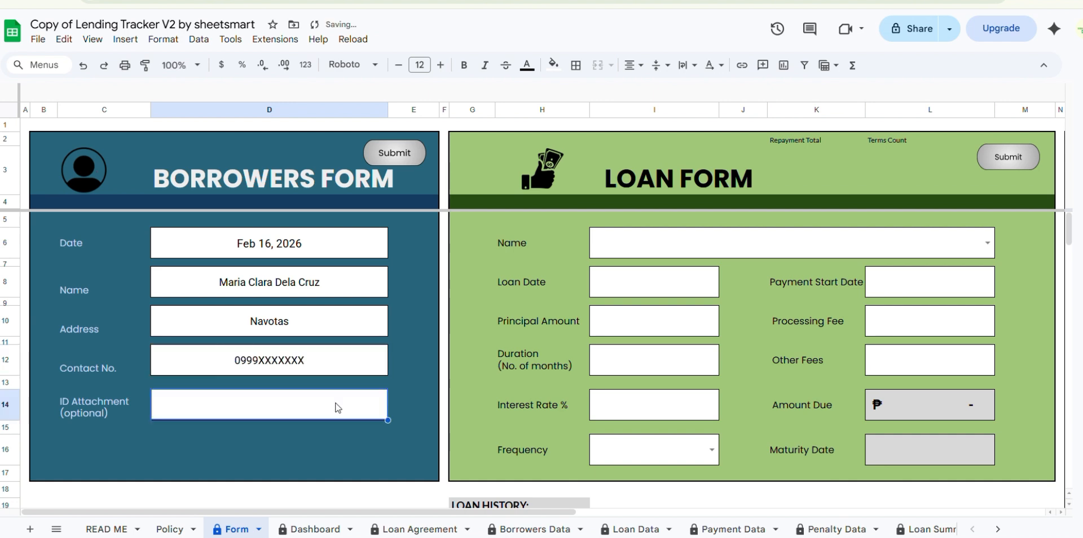
- Submit the Borrowers Form and check the new record in the Borrowers Data sheet
left_click(398, 155)
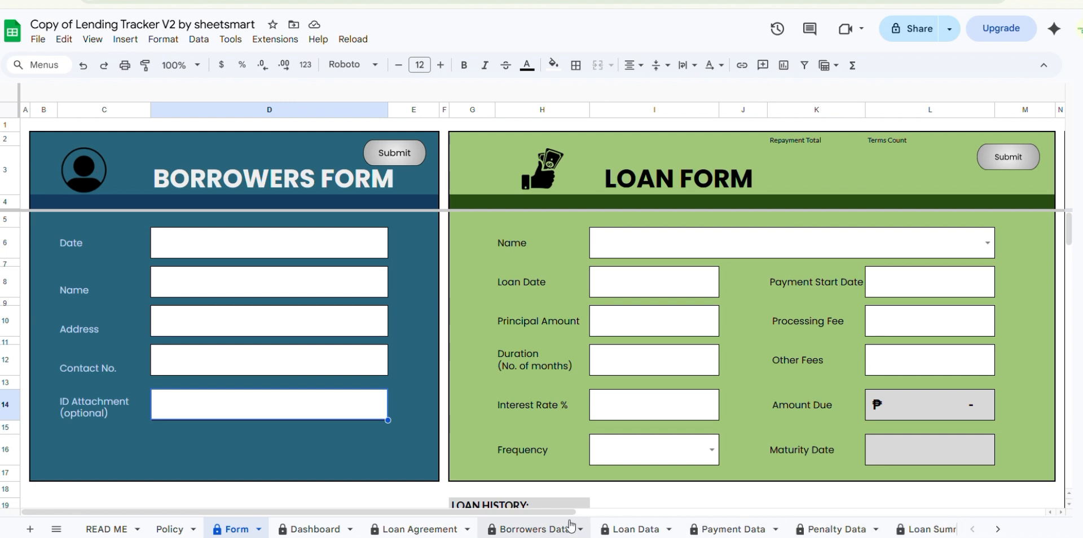
left_click(522, 530)
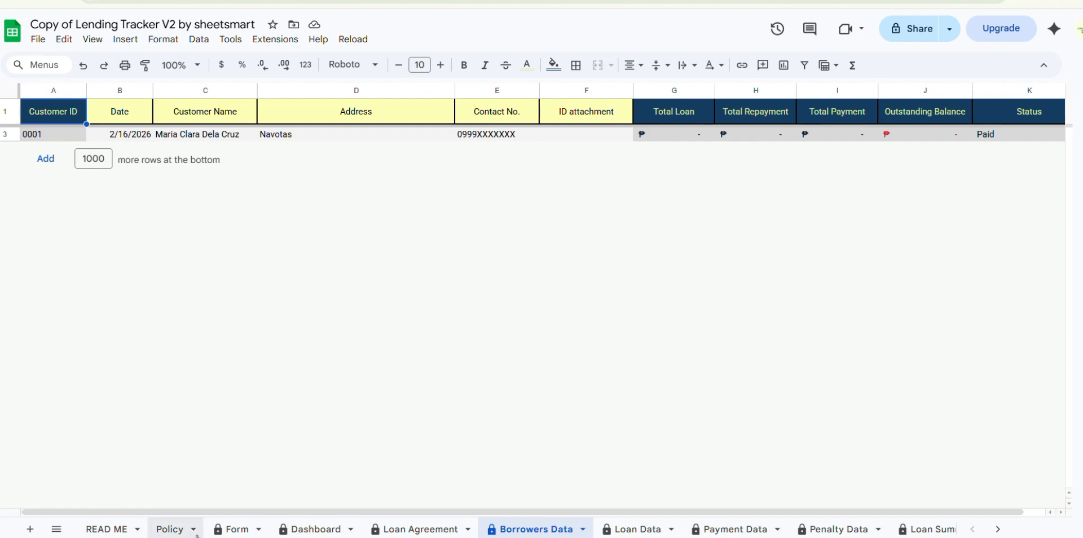
- In the Loan Form on the Form sheet, choose the registered borrower and set the loan date to Feb 16, 2026
left_click(234, 531)
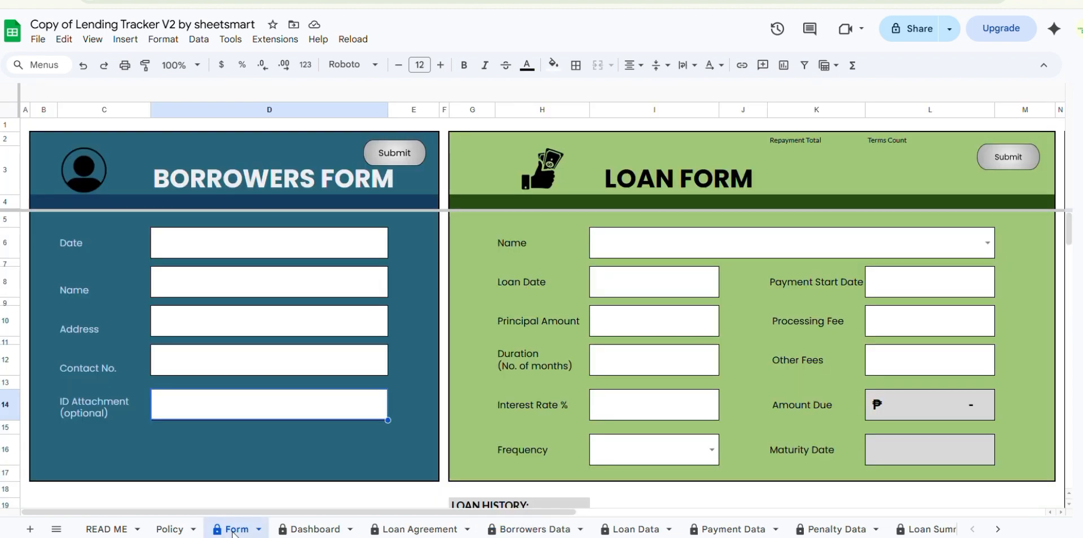
left_click(987, 243)
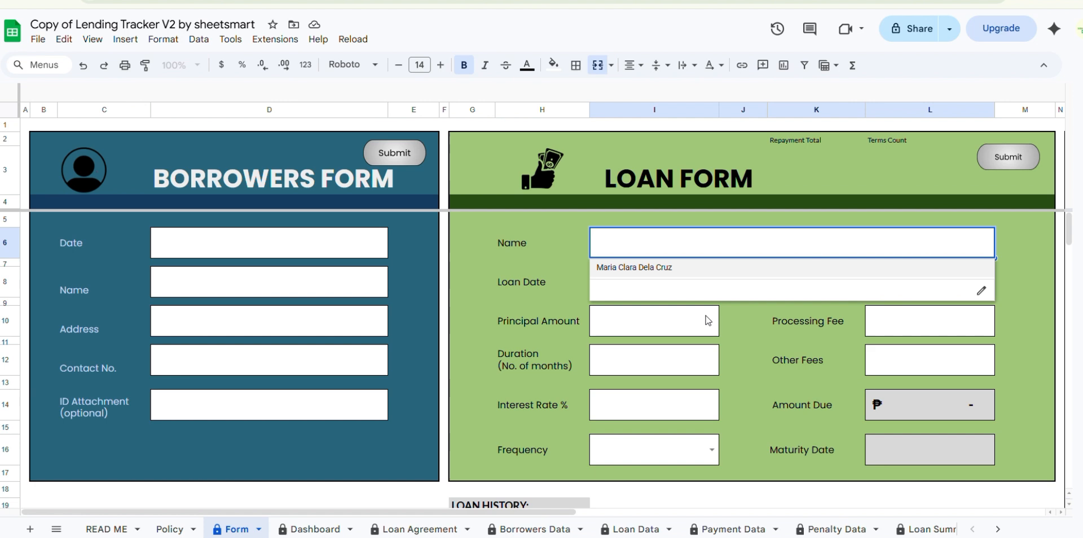
left_click(666, 270)
double_click(655, 289)
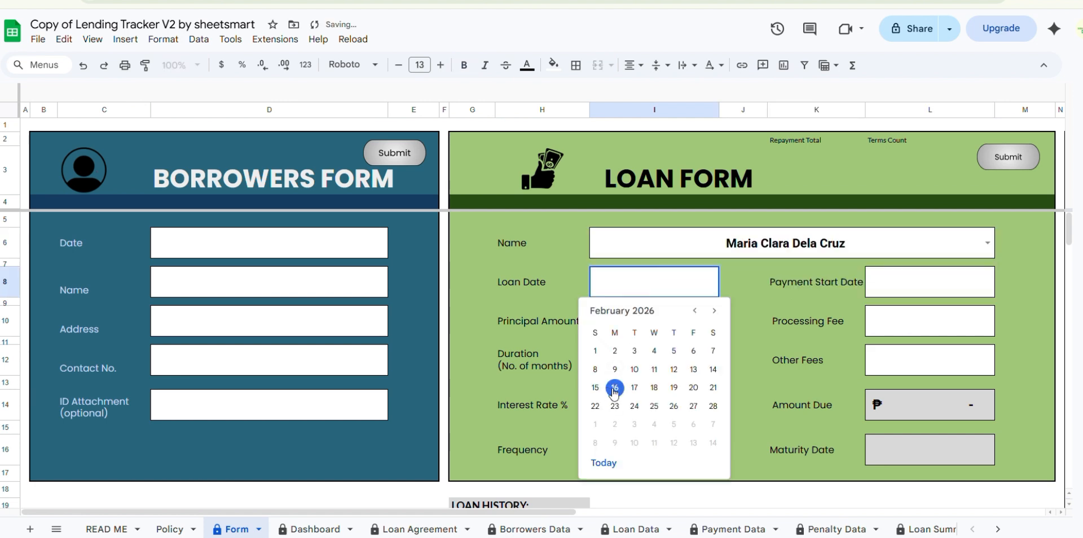
left_click(615, 389)
- Set the loan's principal amount to 20000 and its duration to 3 months
left_click(675, 324)
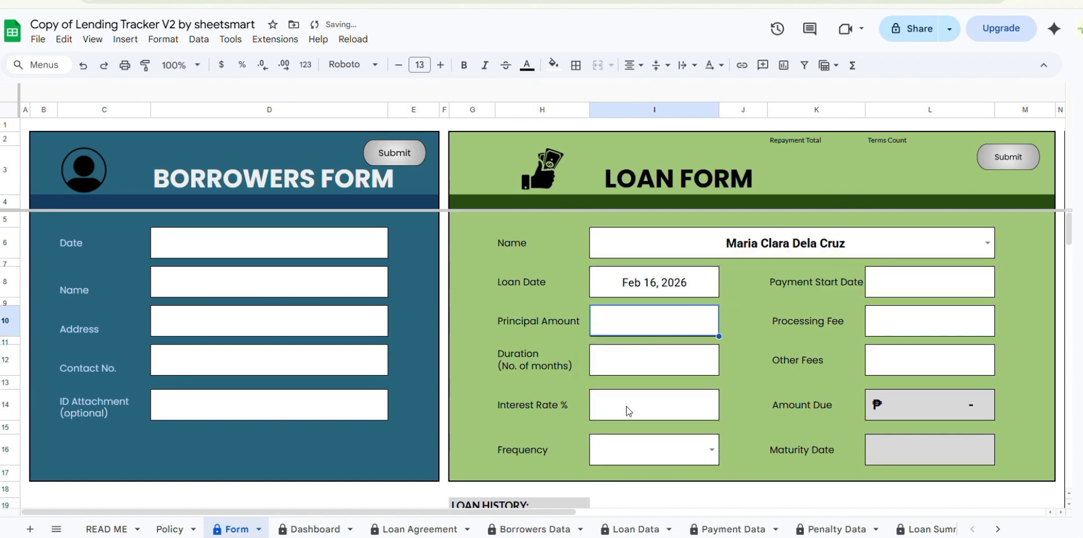
left_click_drag(562, 512, 654, 515)
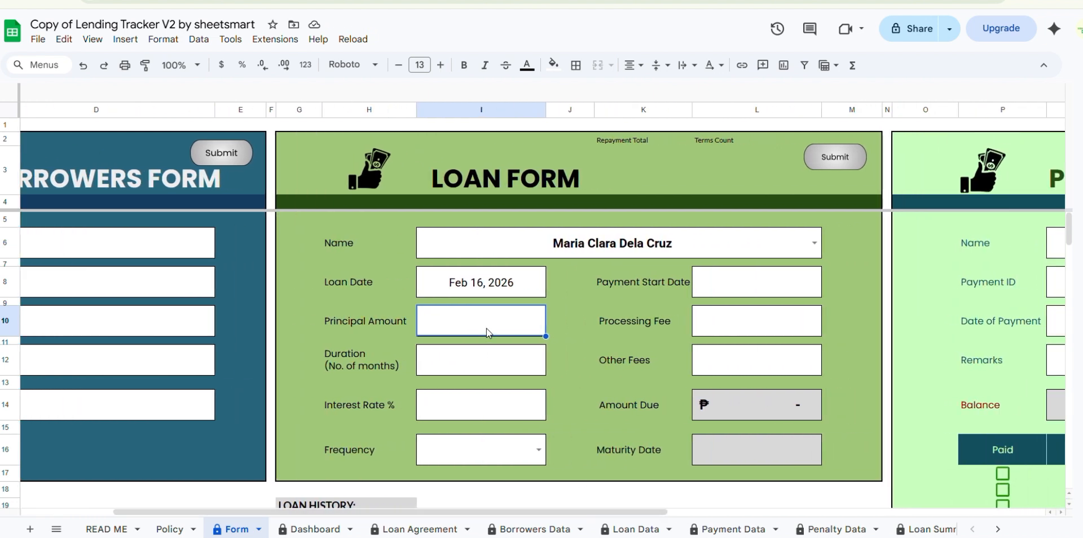
type("20000")
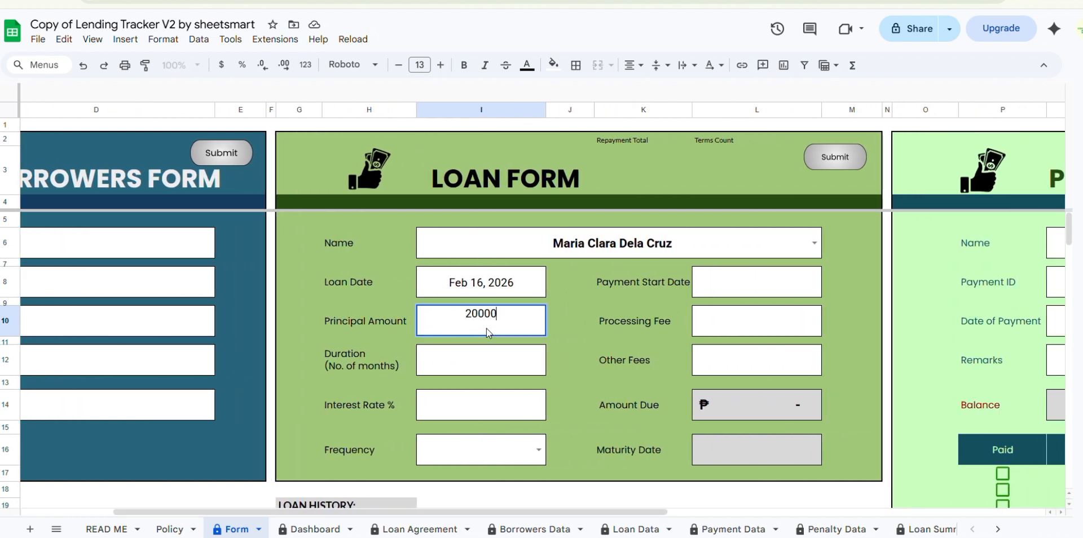
left_click(492, 361)
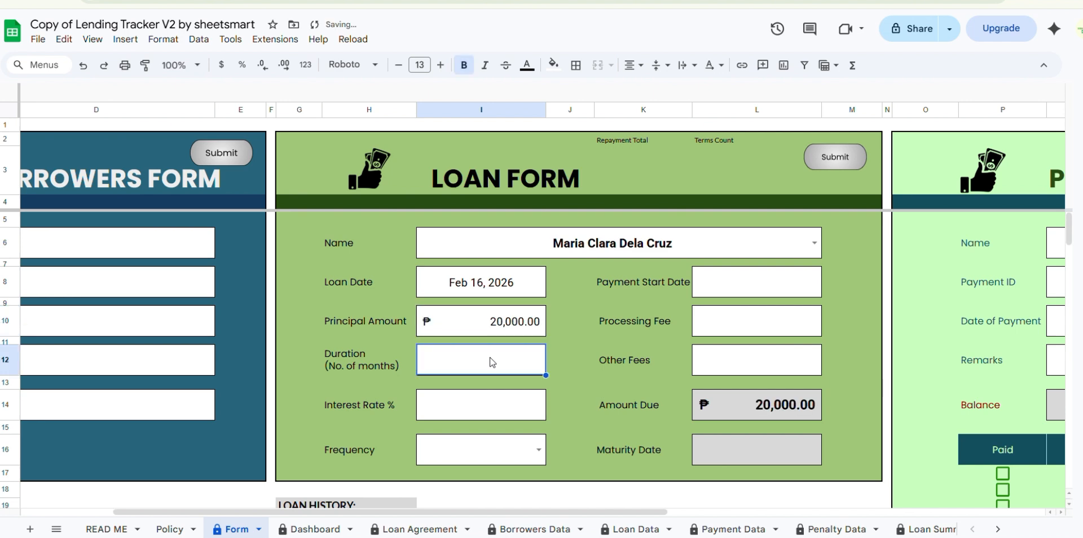
type("3")
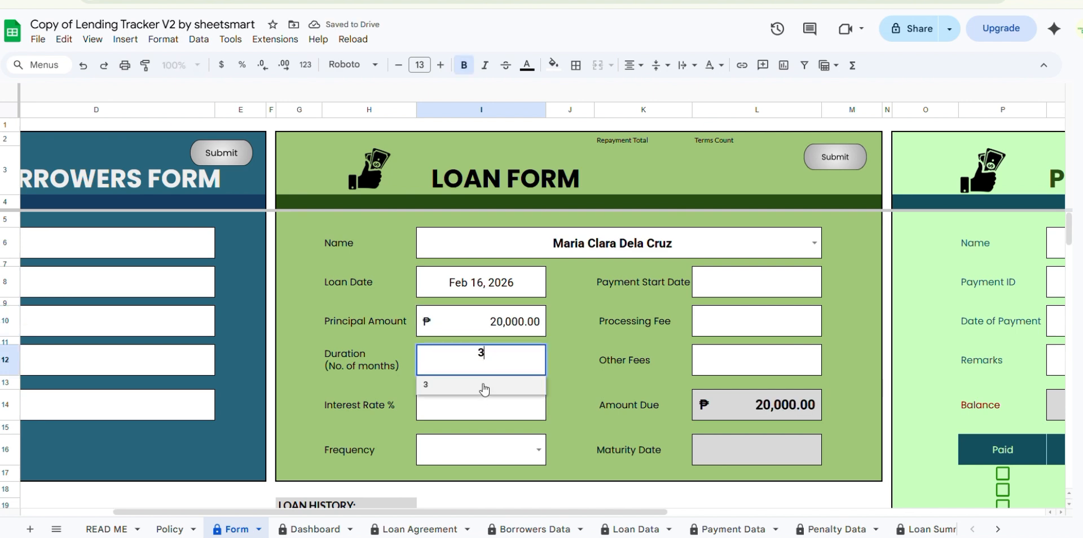
key("Return")
- Set the loan's interest rate to 10 percent and its payment frequency to Weekly
left_click(500, 404)
type("10")
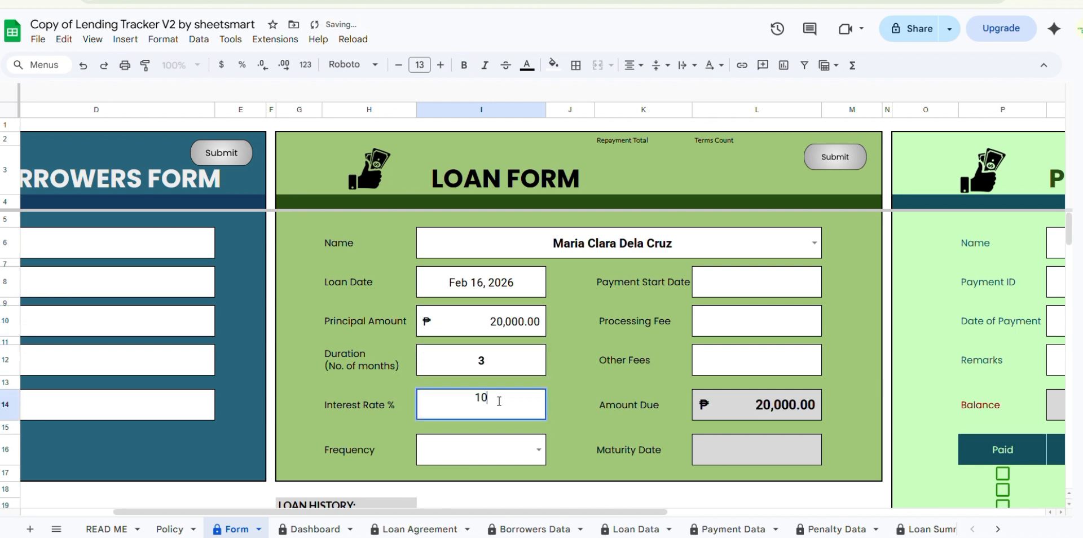
left_click(538, 453)
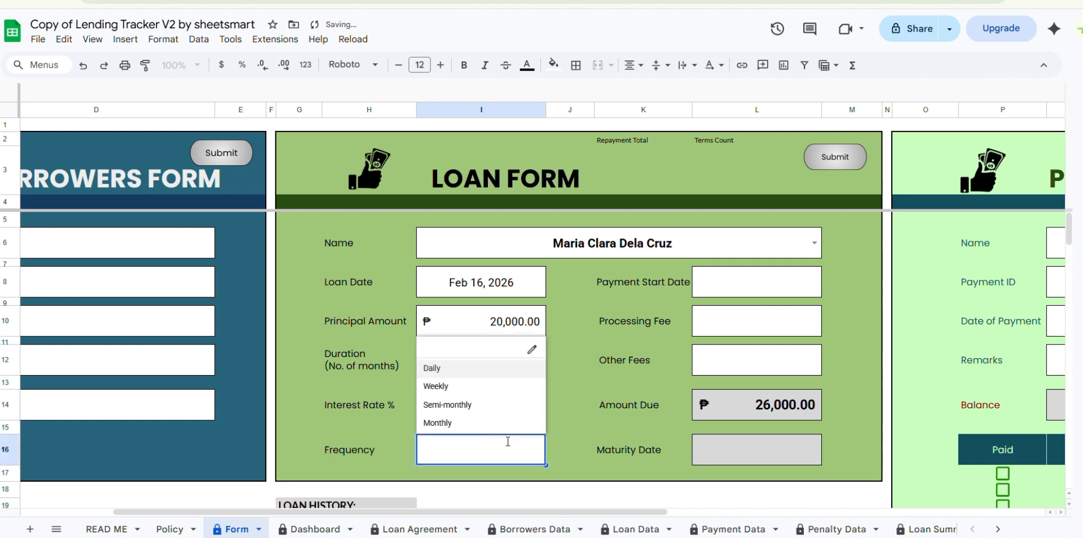
left_click(467, 386)
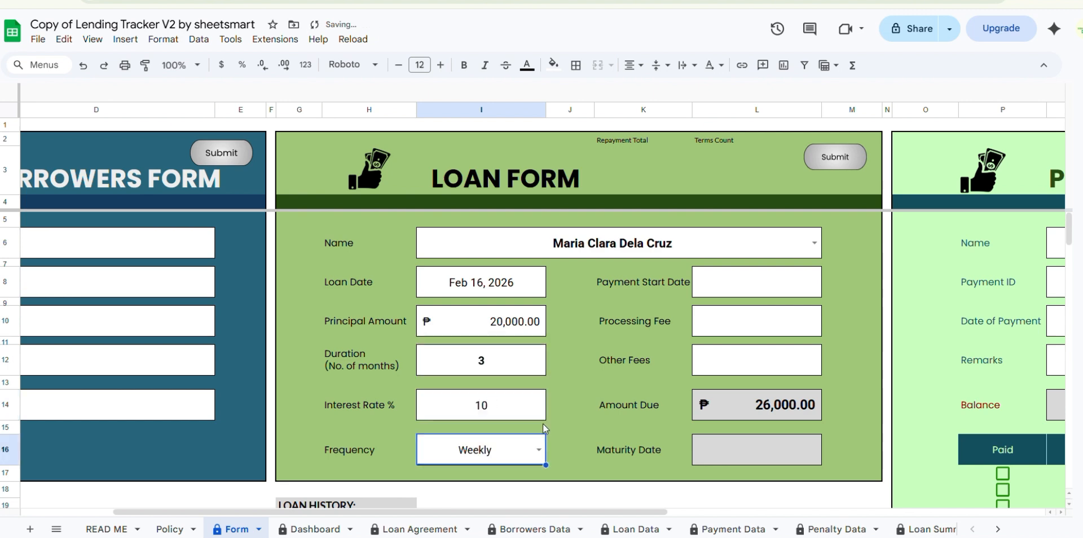
left_click(571, 459)
- Set the payment start date to Feb 23, 2026 and check the loan's calculated terms count and repayment total
double_click(801, 283)
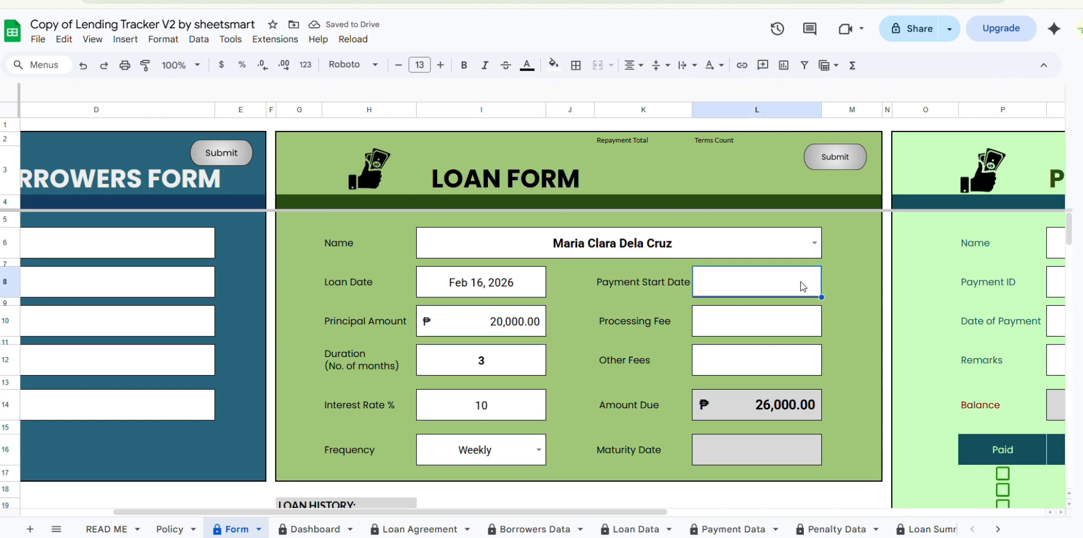
left_click(722, 409)
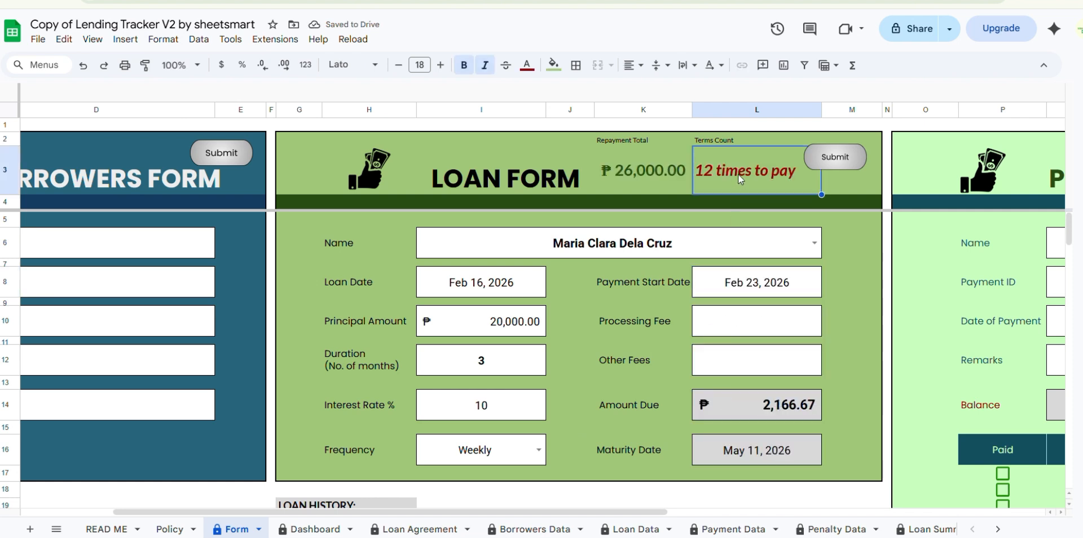
left_click(643, 178)
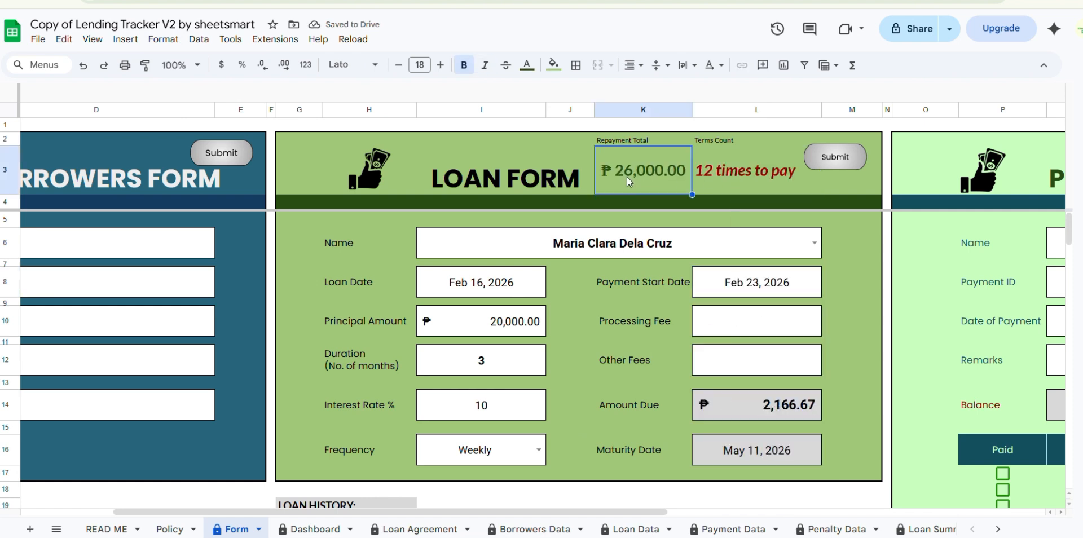
- Try a processing fee of 100 in the Loan Form, and clear it again
left_click(752, 318)
left_click(847, 309)
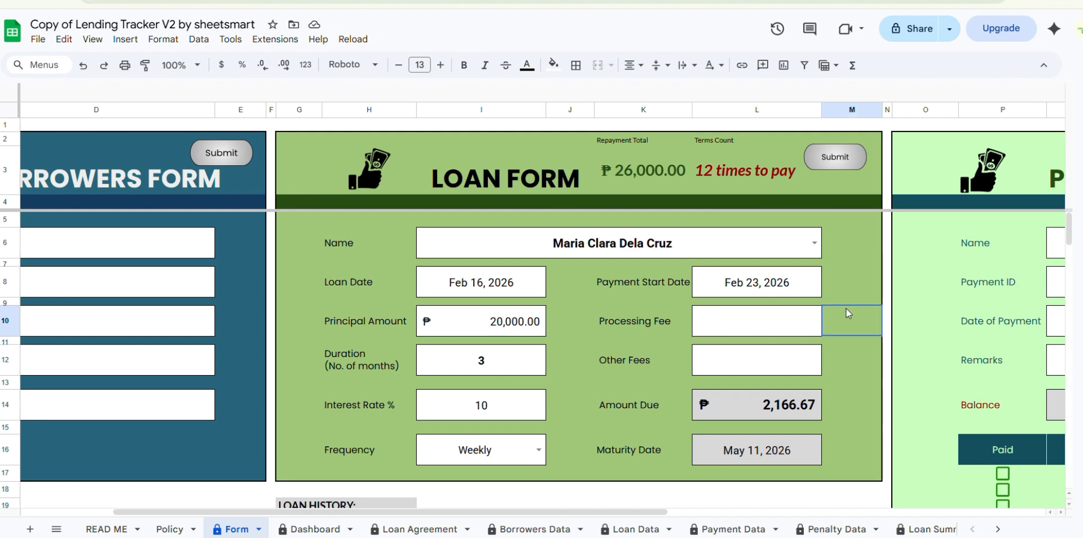
left_click(781, 320)
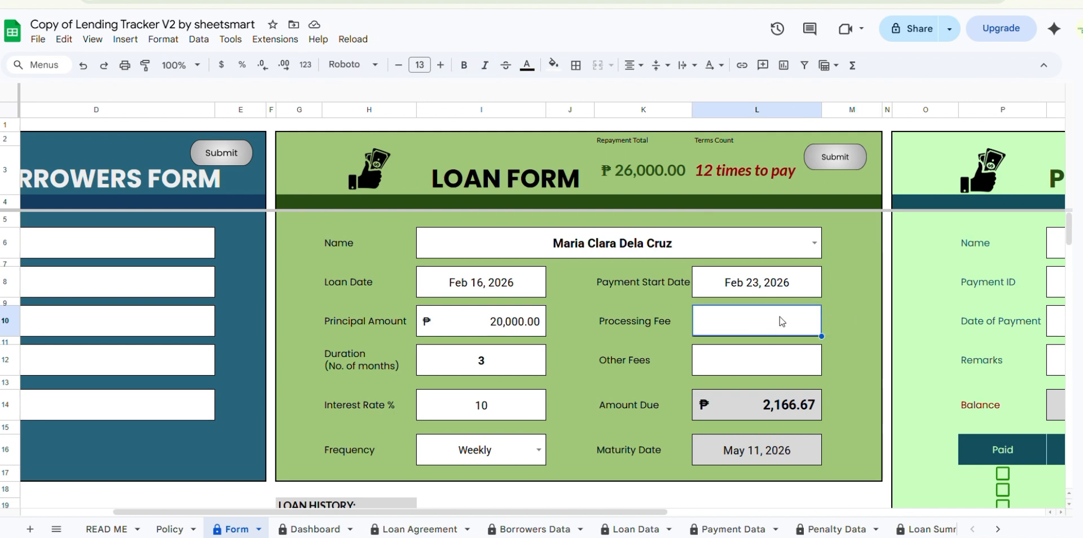
type("100")
left_click(856, 320)
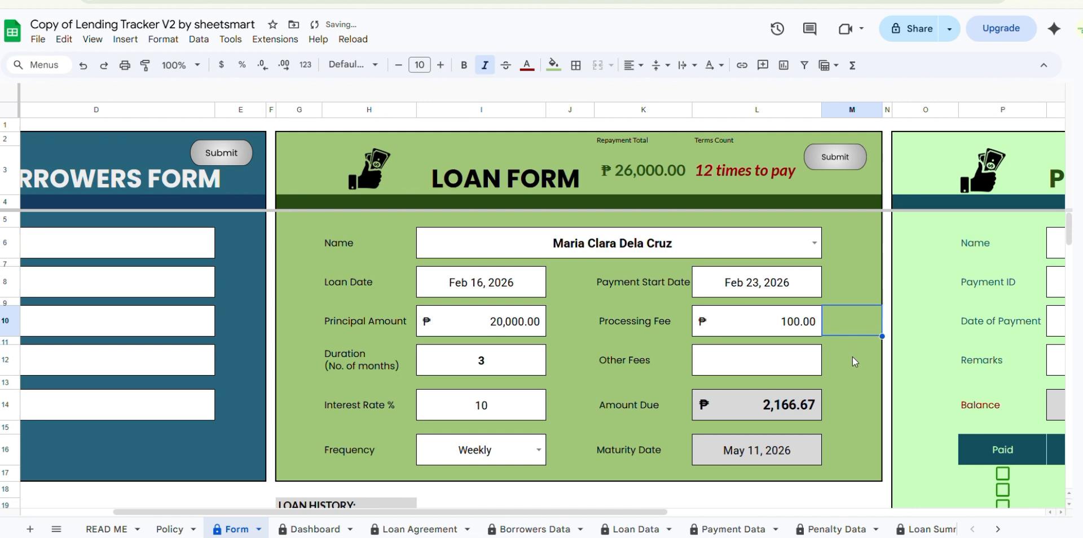
left_click(762, 328)
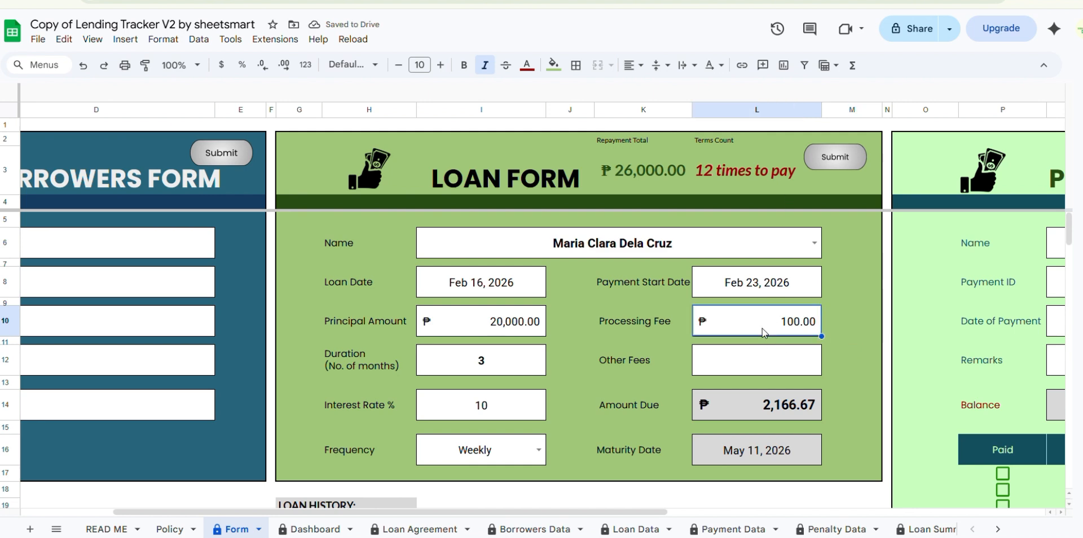
key("Delete")
left_click(847, 311)
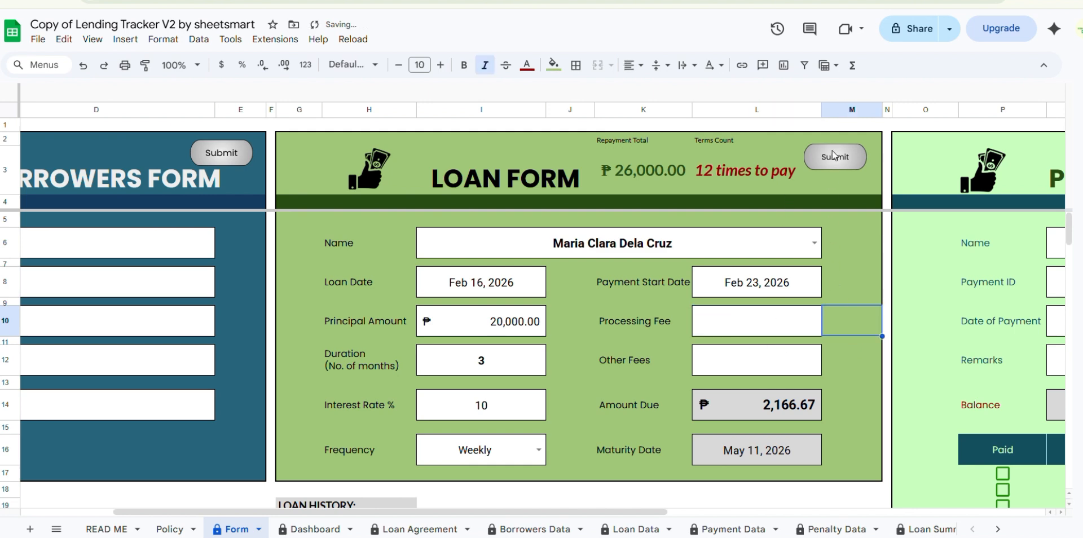
- Submit the Loan Form and open the Loan Data sheet to check the new loan record
left_click(837, 160)
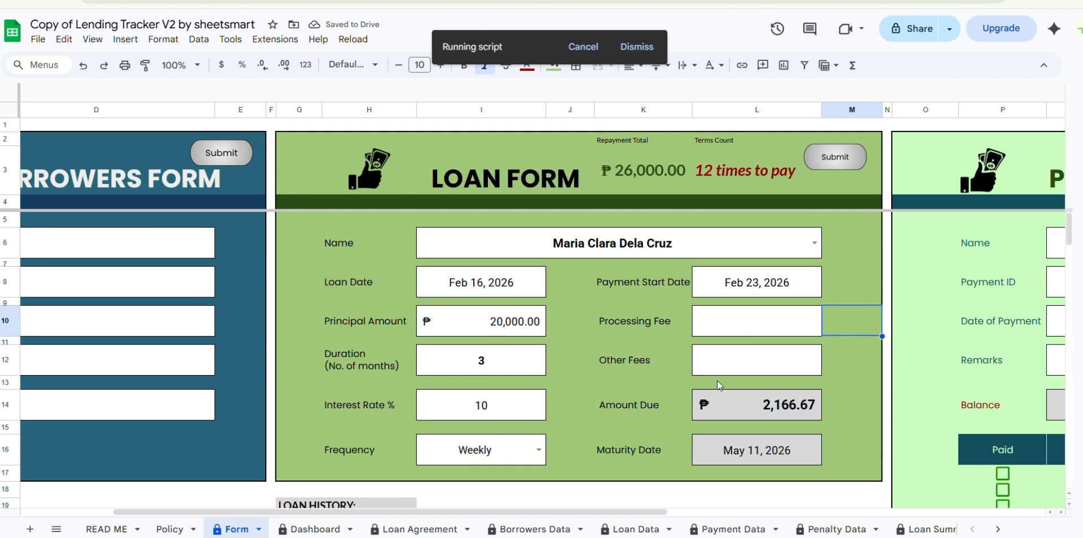
left_click(633, 527)
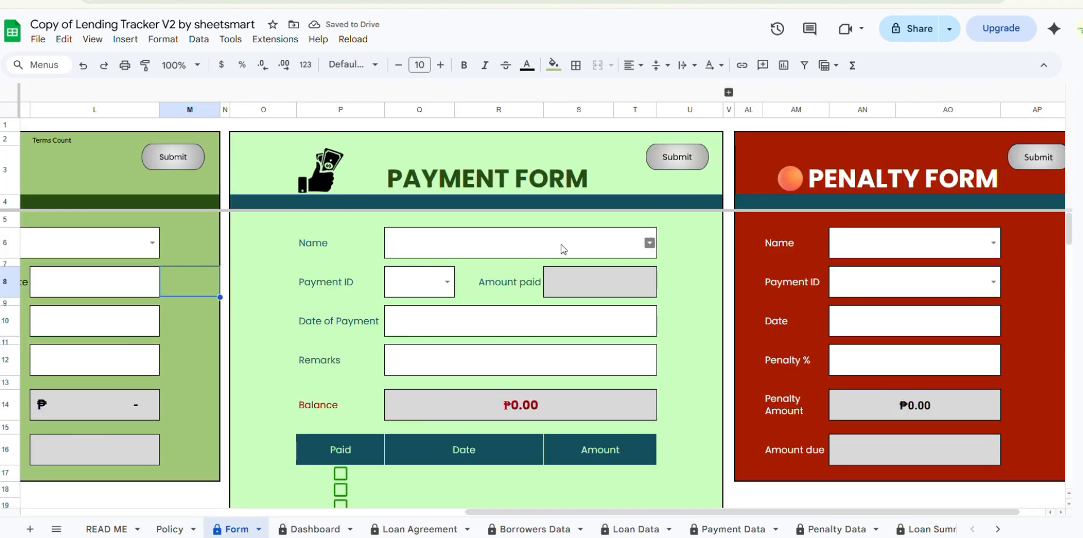
- In the Payment Form on the Form sheet, choose the registered borrower and the payment ID of their loan
left_click(650, 244)
left_click(492, 271)
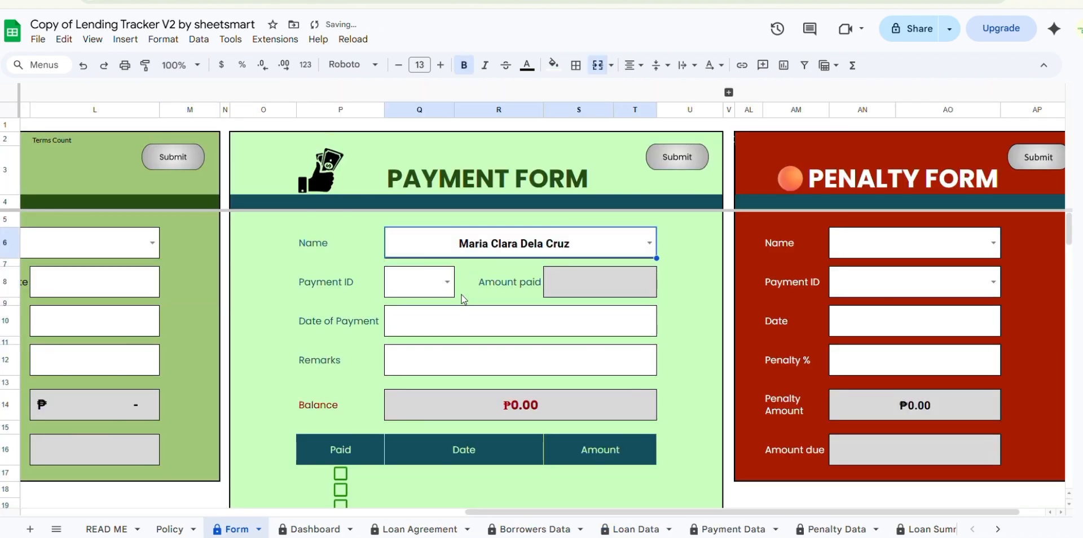
left_click(447, 282)
left_click(402, 308)
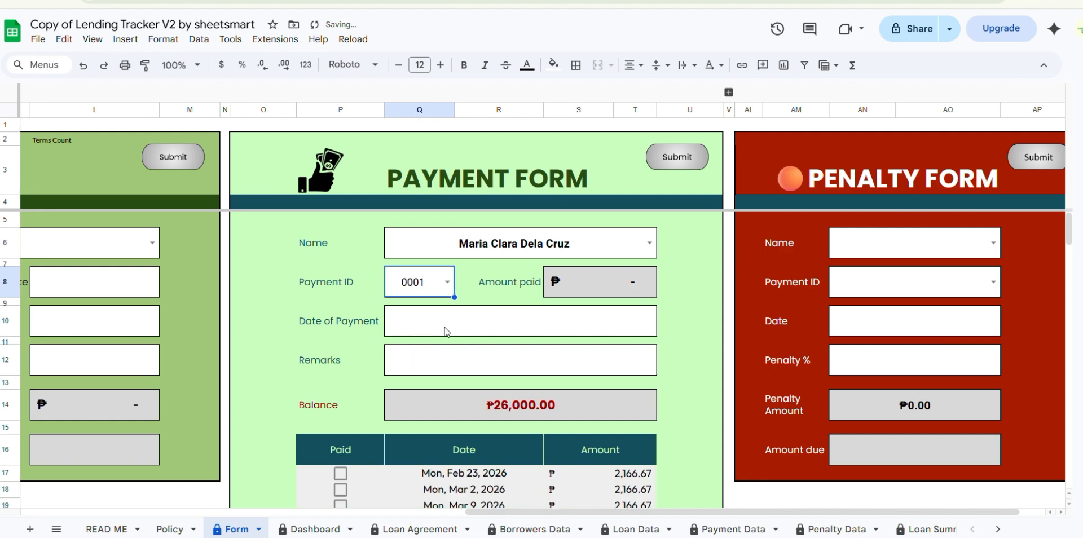
- Mark the Feb 23 and Mar 2, 2026 installments as paid in the Payment Form's schedule
scroll(603, 355, "down", 5)
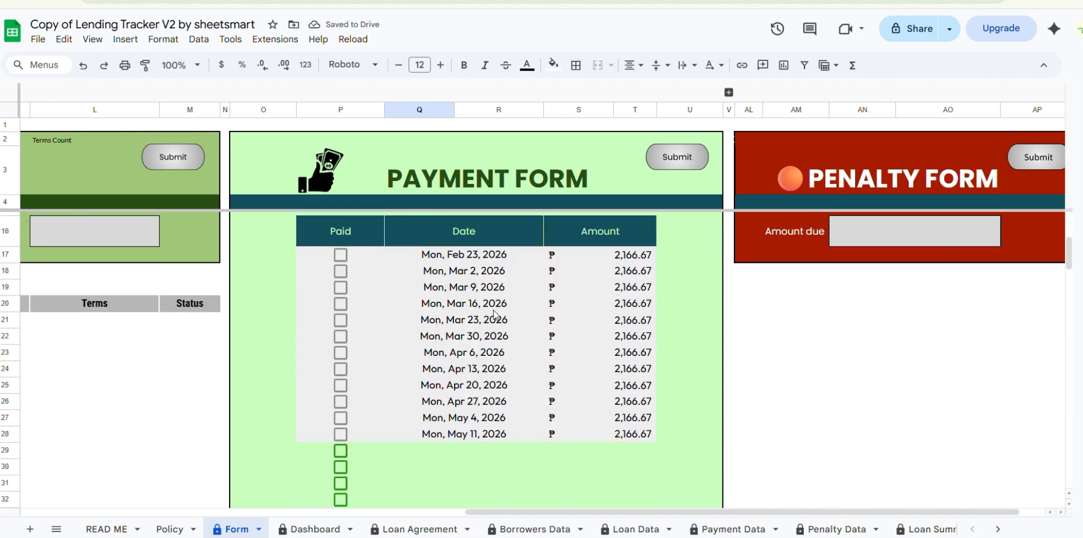
scroll(415, 307, "up", 2)
left_click(339, 329)
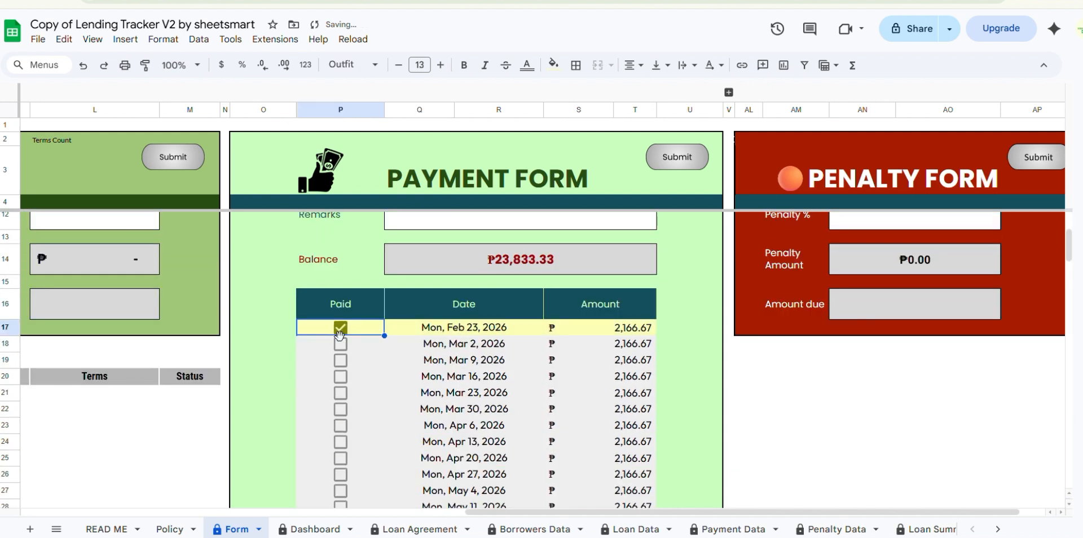
left_click(340, 344)
scroll(521, 408, "up", 3)
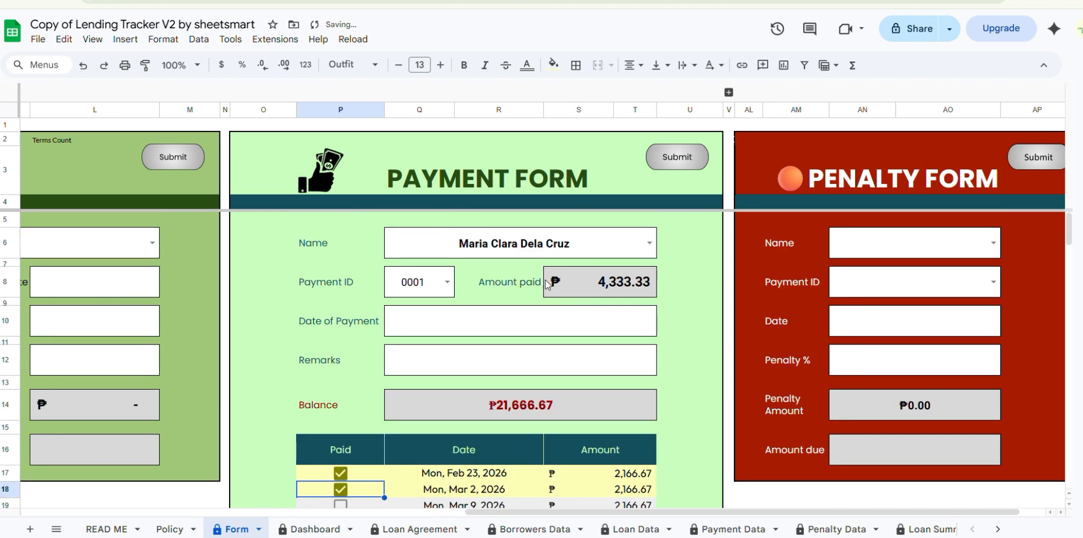
- Set the date of payment to Feb 16, 2026 and submit the Payment Form
left_click(510, 317)
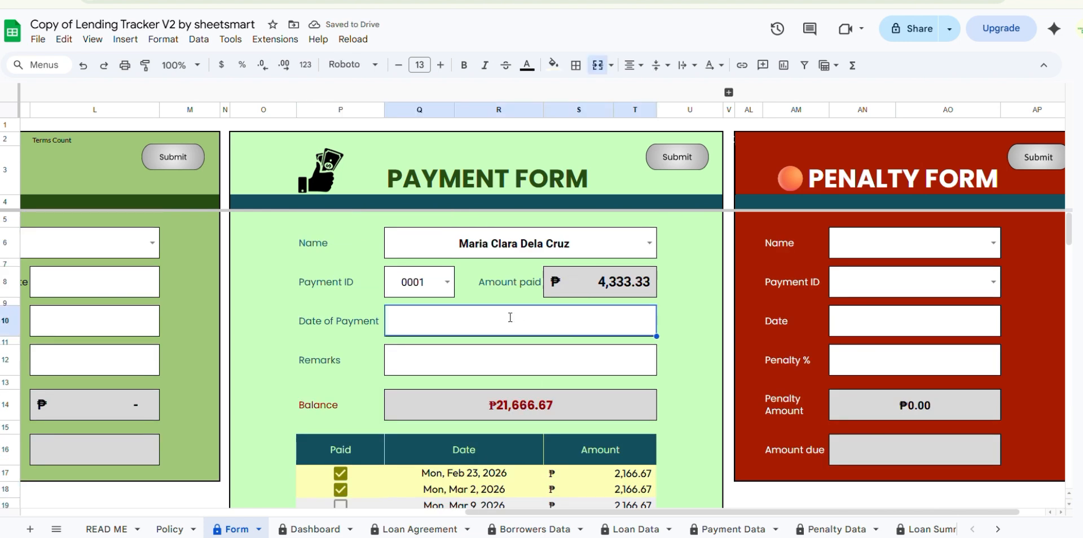
double_click(510, 318)
left_click(482, 427)
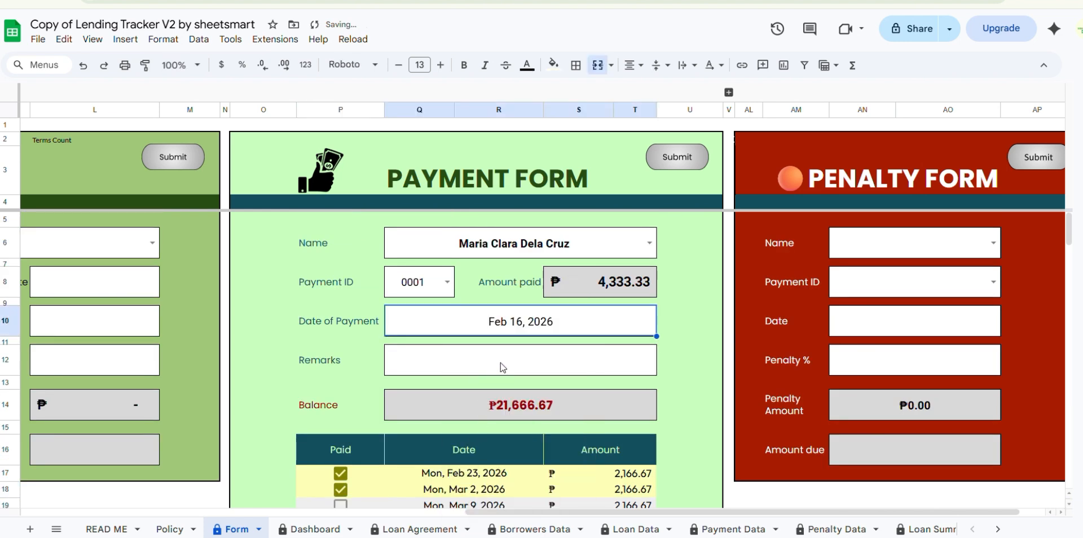
left_click(676, 351)
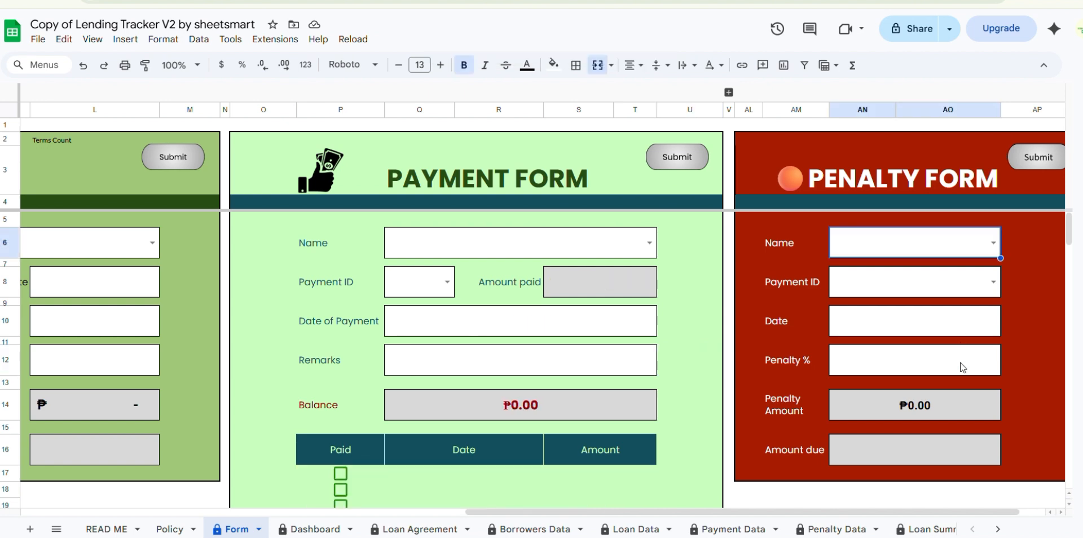
- Fill in the Penalty Form with the borrower, their payment ID, the date Feb 16, 2026 and a penalty of 1 percent
left_click(993, 242)
left_click(883, 267)
left_click(989, 288)
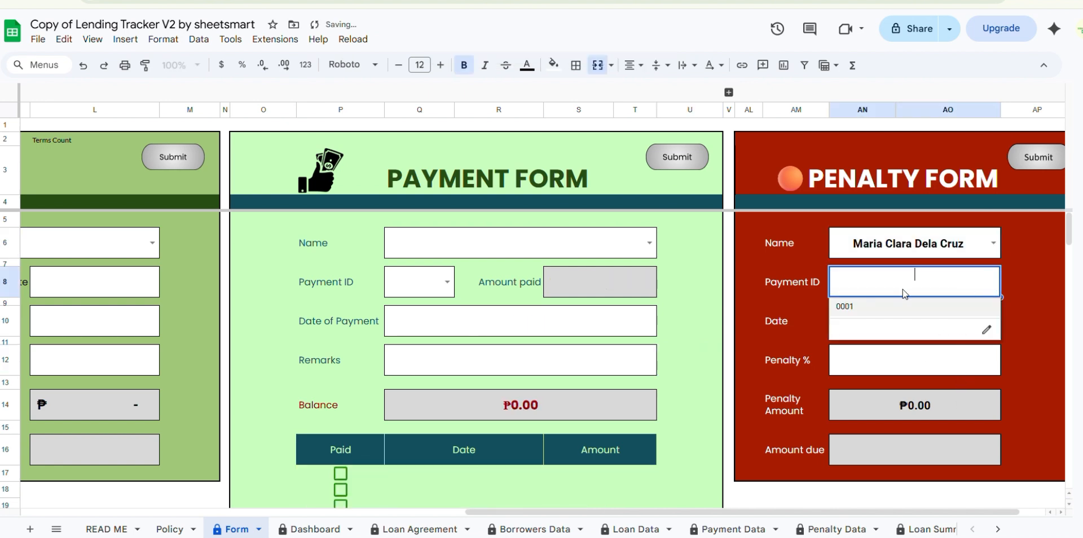
left_click(879, 313)
double_click(884, 322)
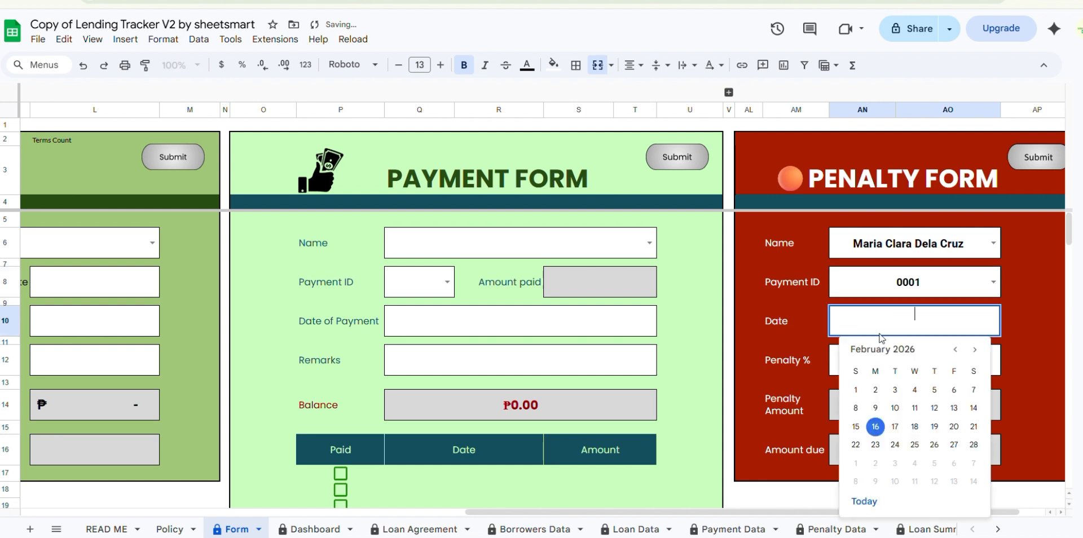
left_click(875, 426)
double_click(873, 359)
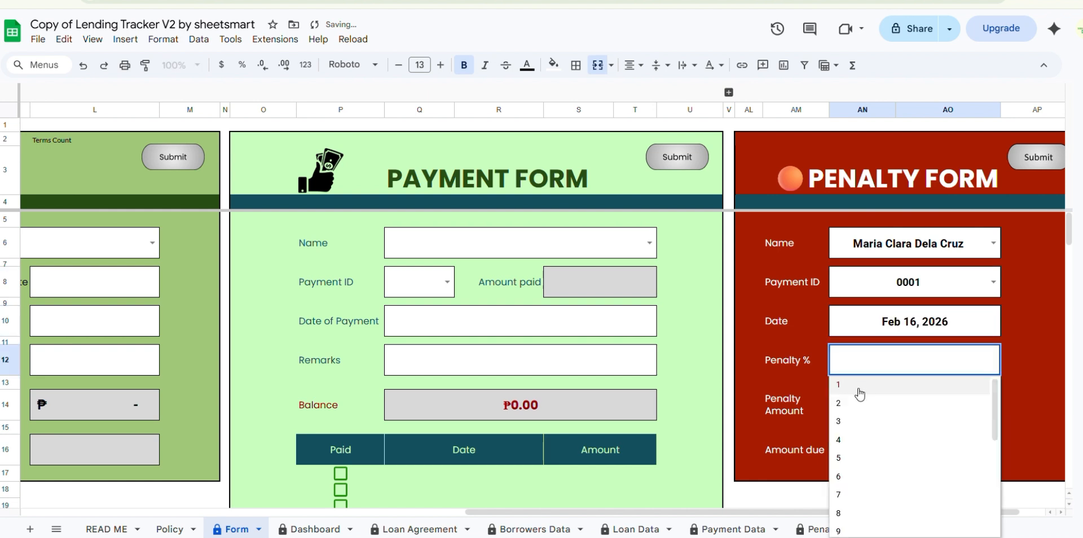
left_click(954, 387)
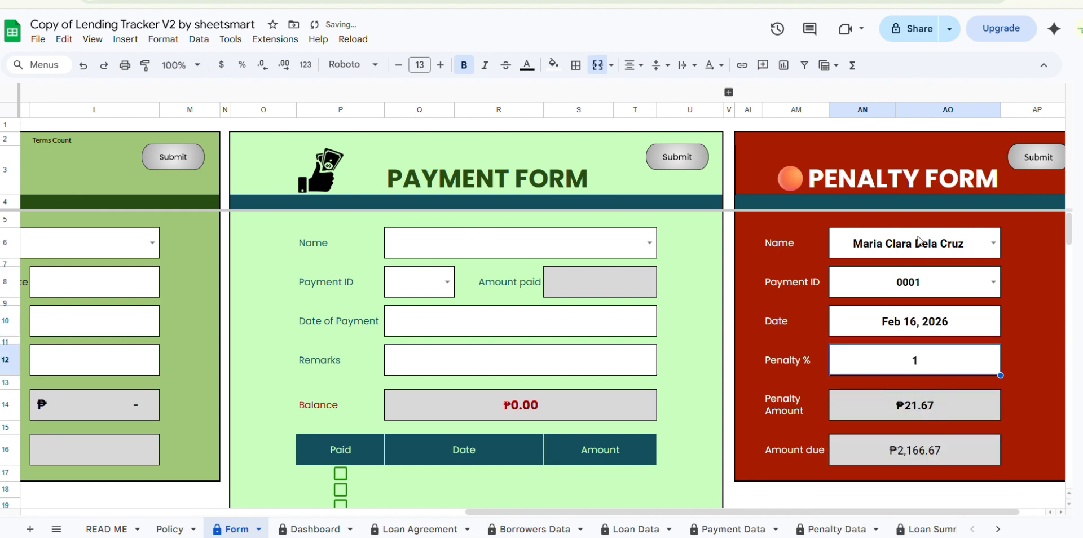
- Clear the name, payment ID, date and penalty percentage from the Penalty Form
left_click_drag(917, 241, 919, 362)
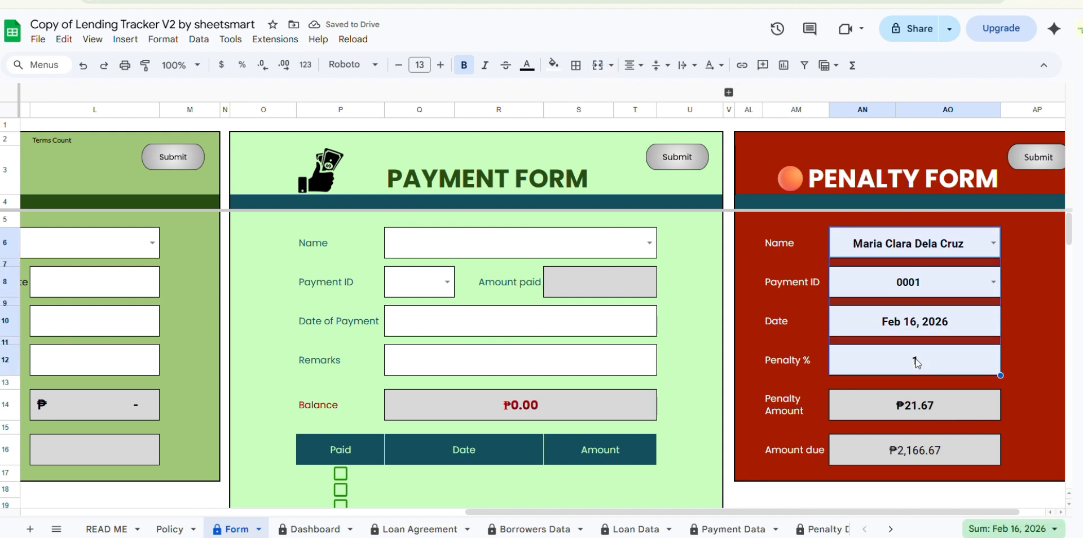
key("Delete")
left_click(1007, 330)
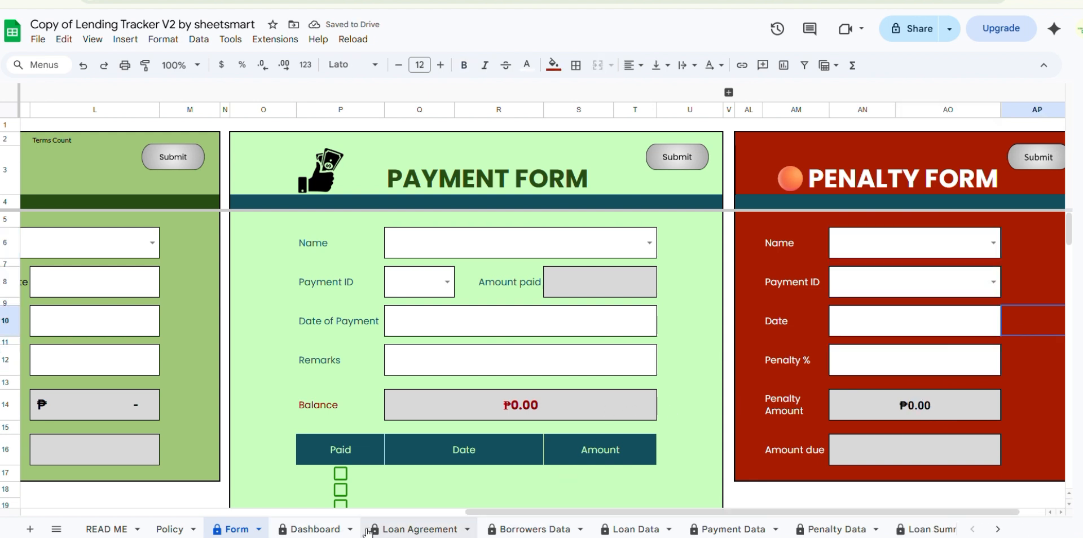
- Open the Loan Agreement sheet and examine the lender's name, address and contact number fields
left_click(452, 179)
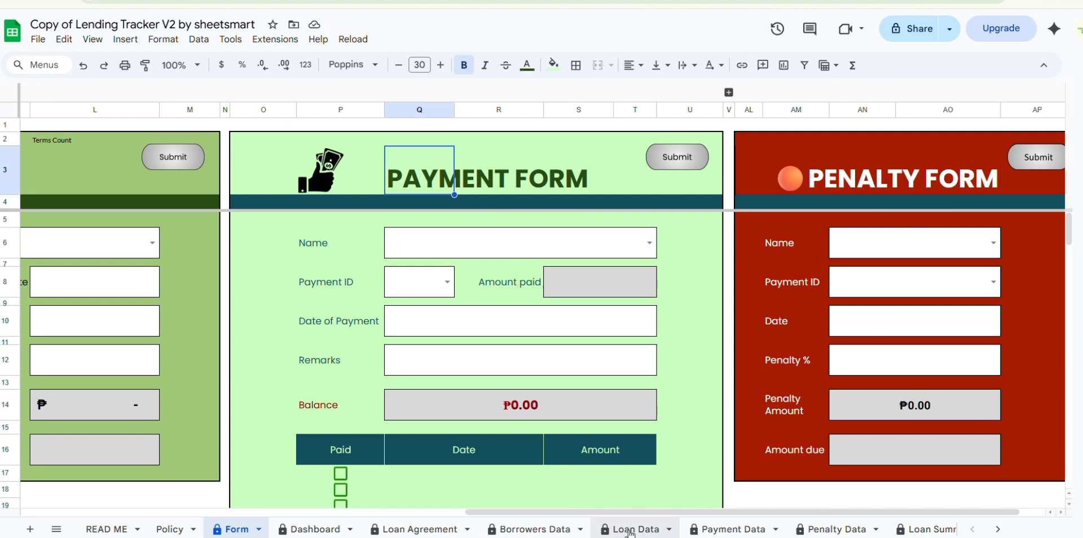
left_click(728, 532)
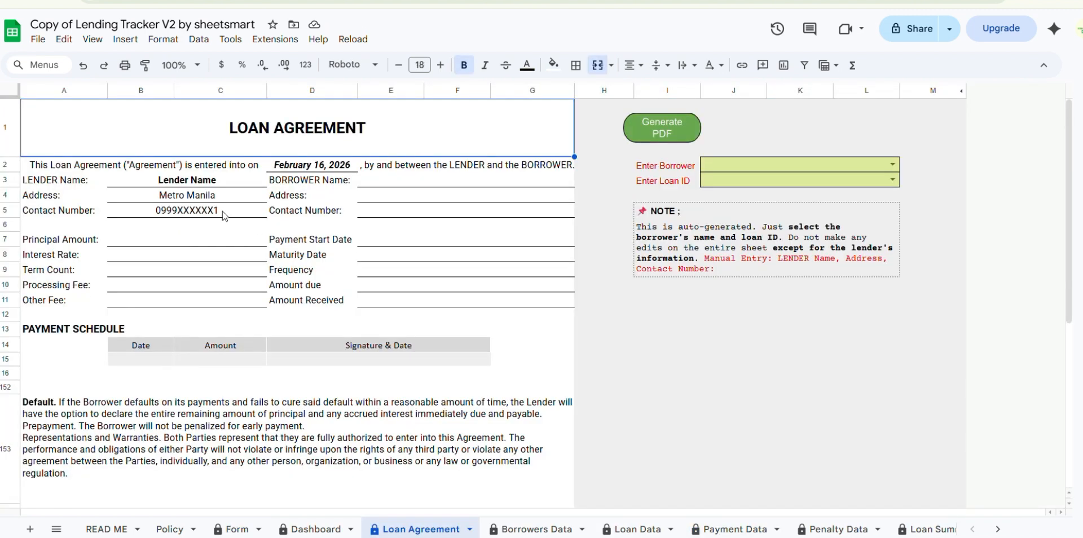
left_click(193, 181)
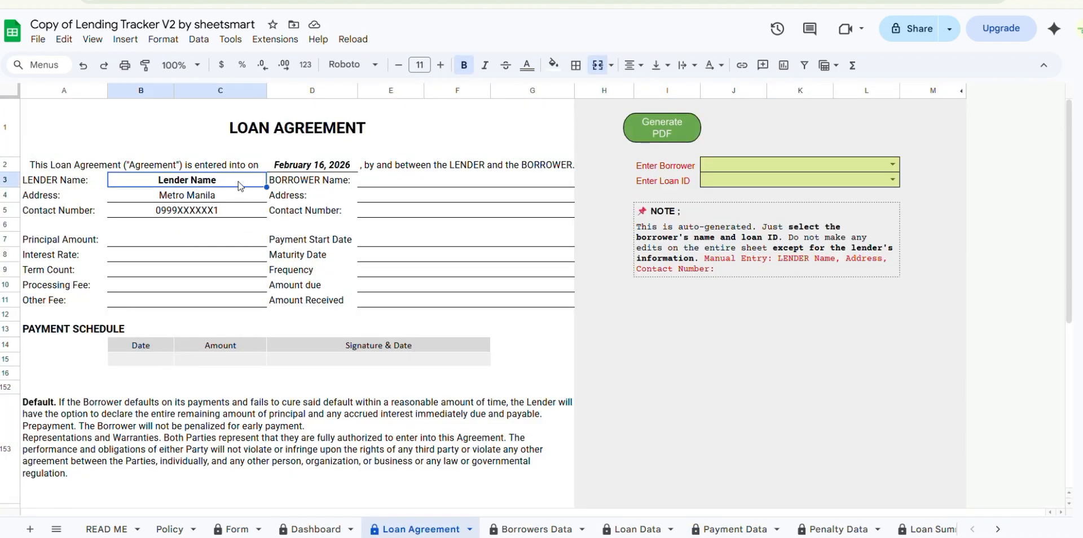
left_click(233, 197)
left_click(234, 212)
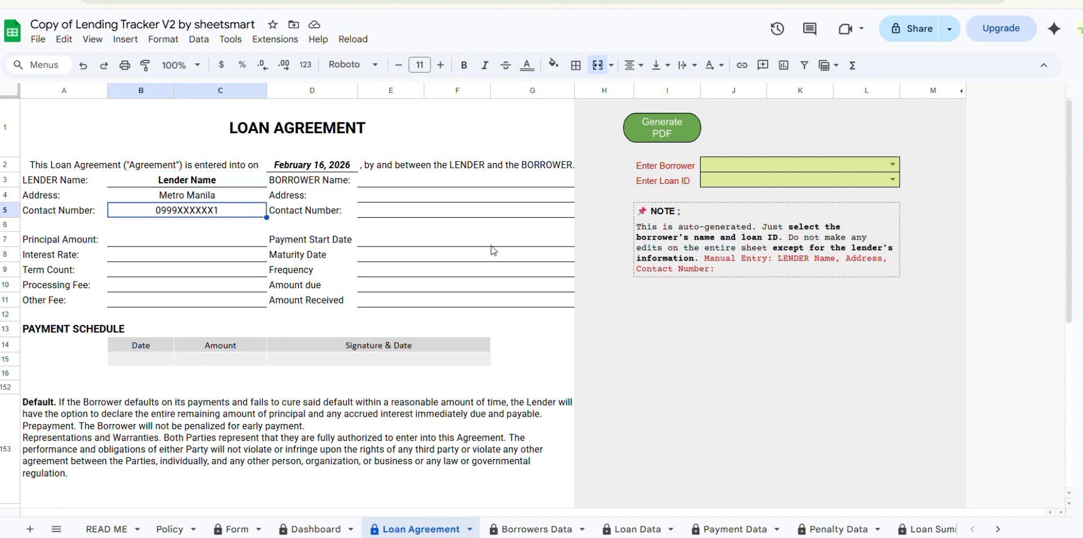
- Choose the registered borrower and their loan ID to populate the loan agreement
left_click(893, 165)
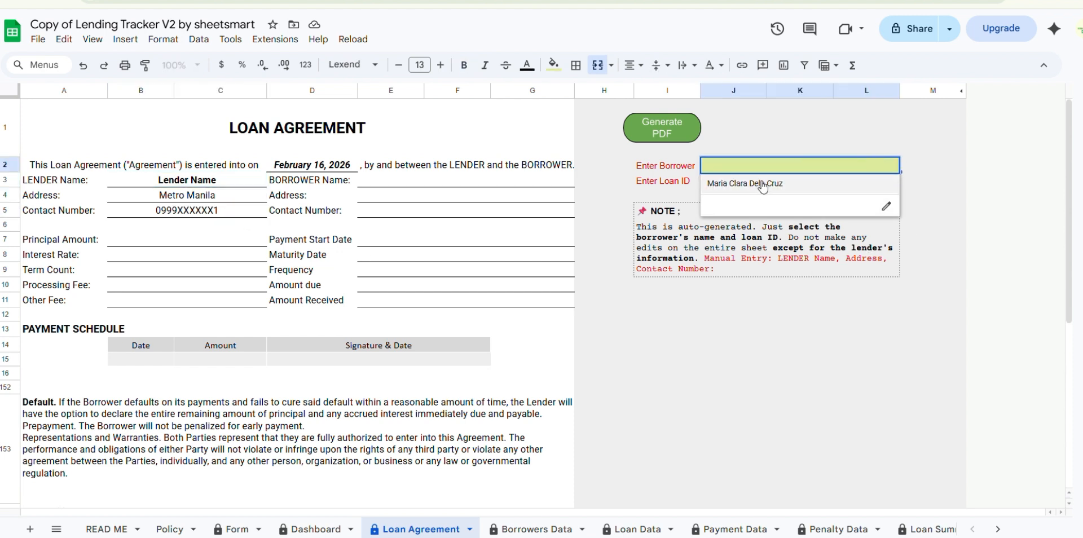
left_click(763, 185)
left_click(893, 181)
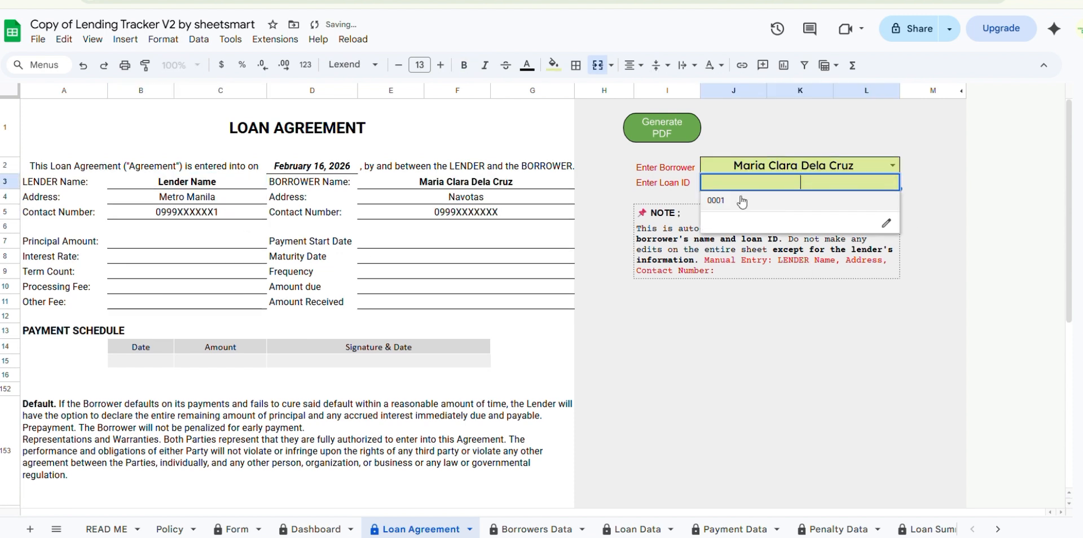
left_click(740, 201)
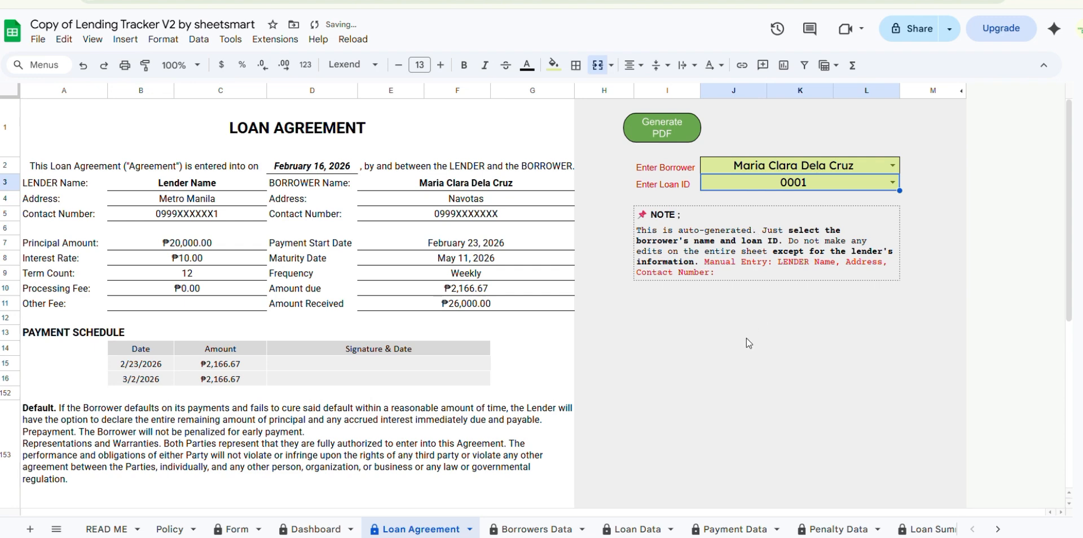
- Generate the loan agreement PDF, check the sheet's payment schedule, and open the PDF from its link
left_click(648, 127)
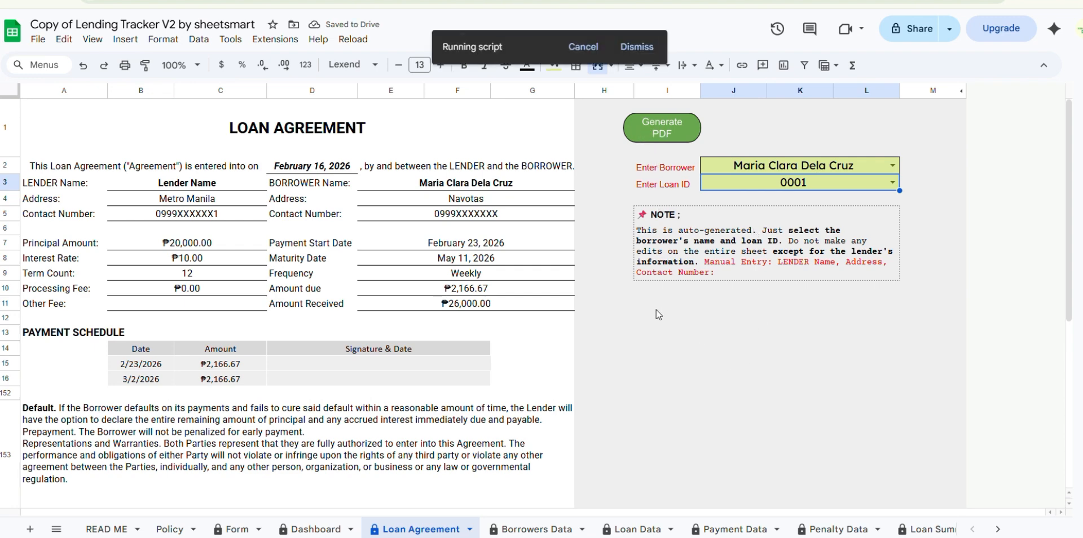
scroll(374, 416, "down", 3)
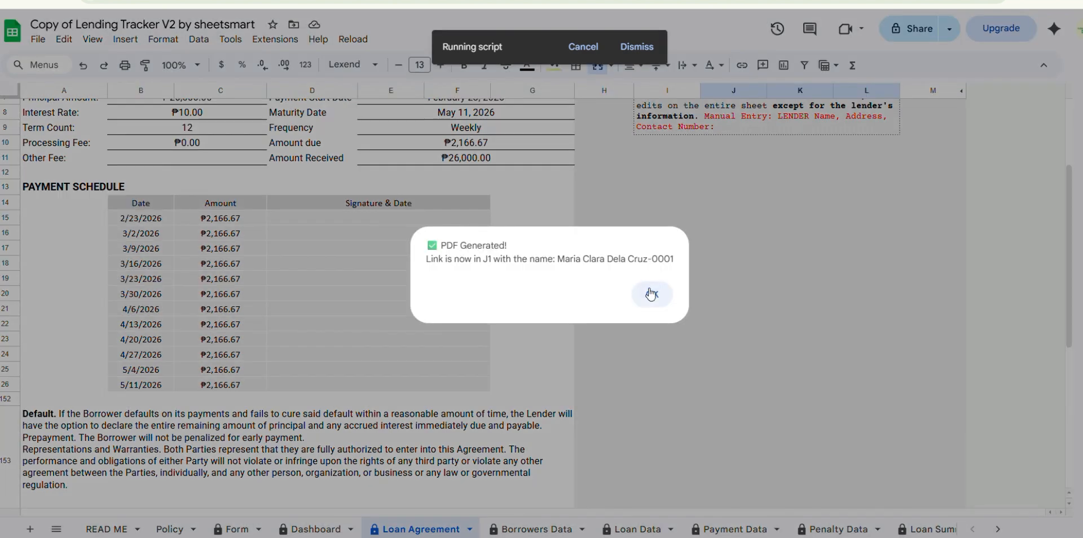
left_click(717, 294)
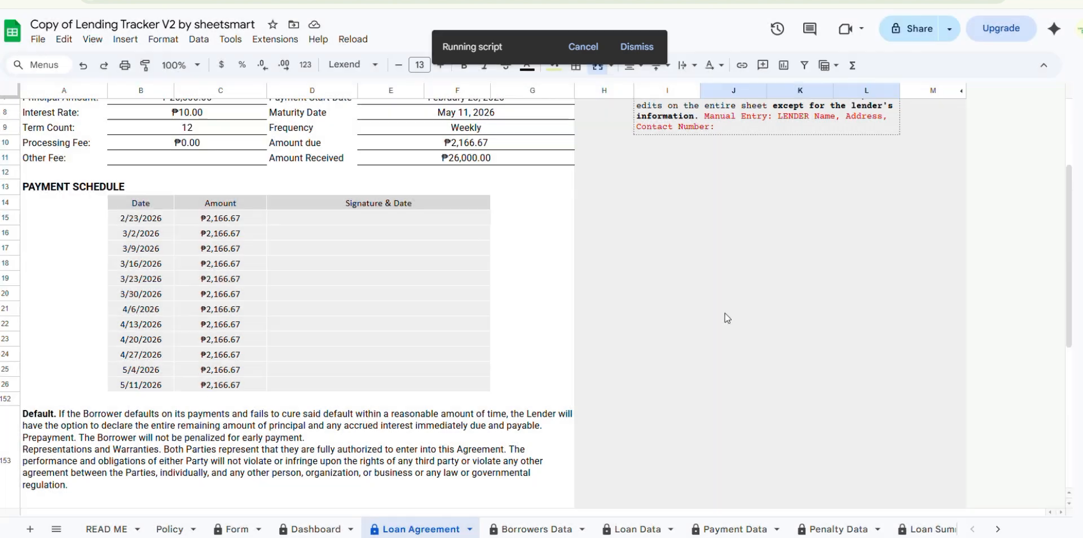
scroll(727, 318, "up", 3)
left_click(758, 129)
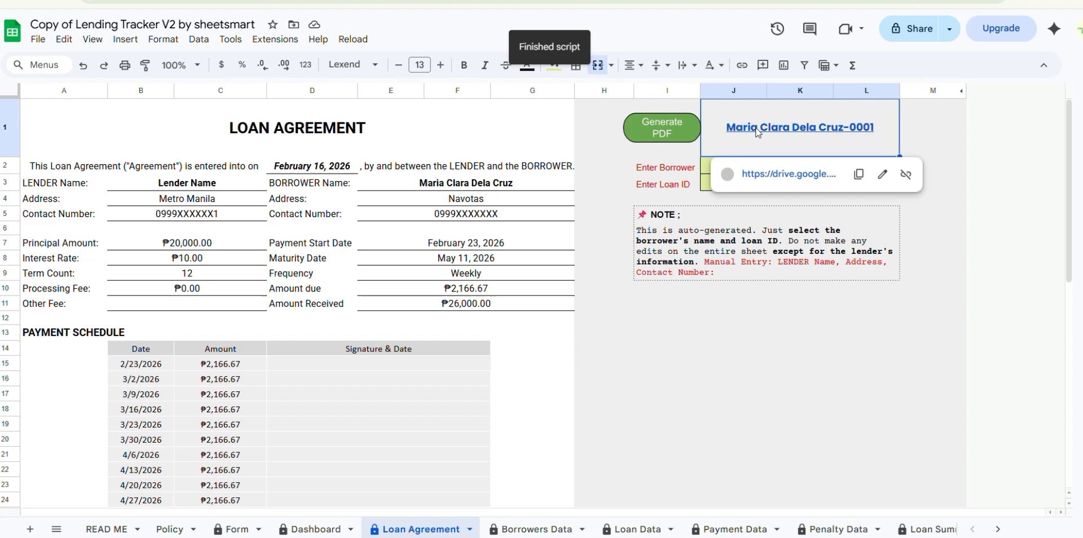
left_click(770, 215)
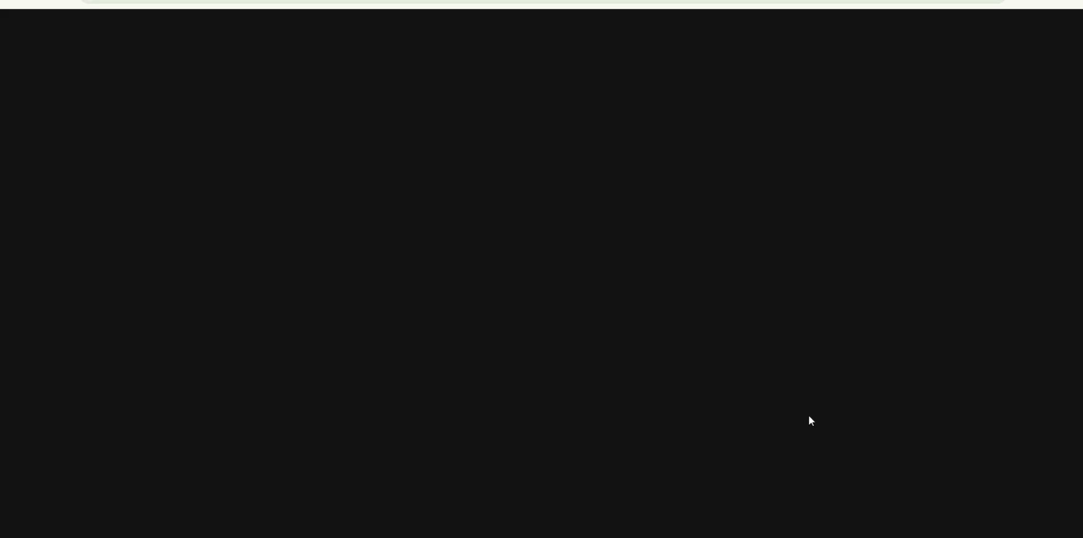
- Read through the PDF's loan details, payment schedule, terms and signature lines, and close it
scroll(716, 368, "down", 2)
scroll(716, 368, "down", 3)
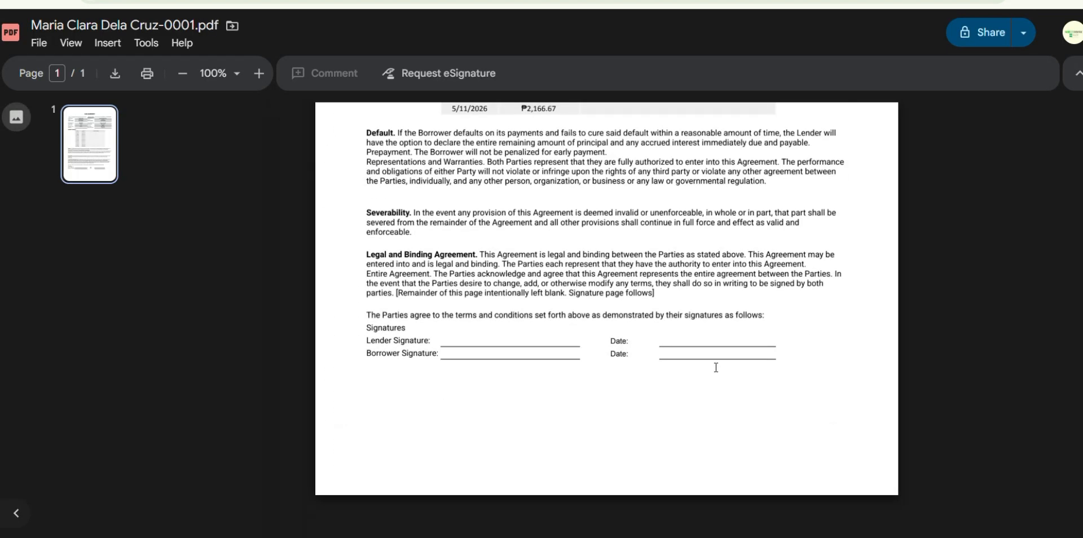
scroll(716, 368, "up", 5)
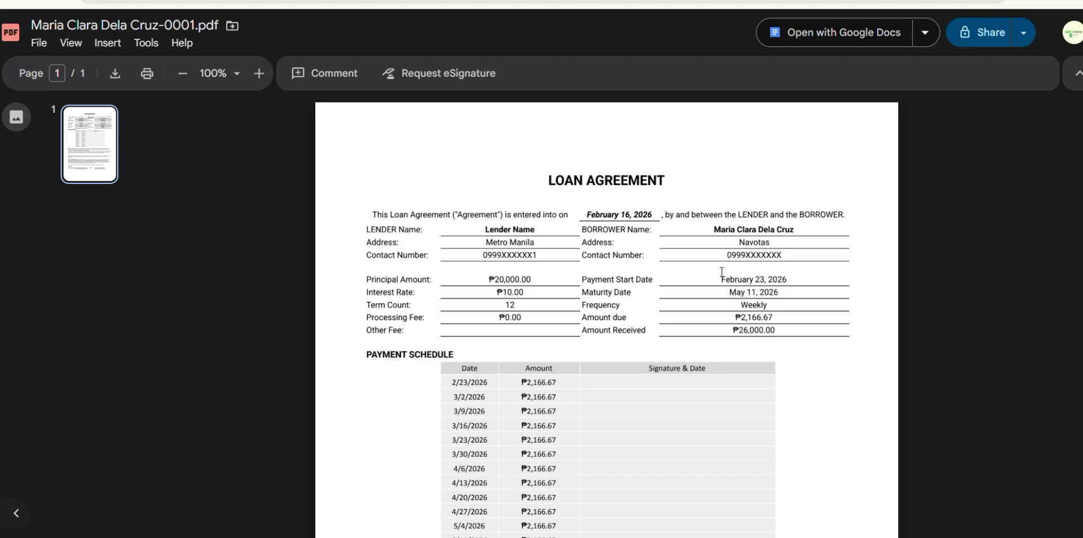
key("ctrl+w")
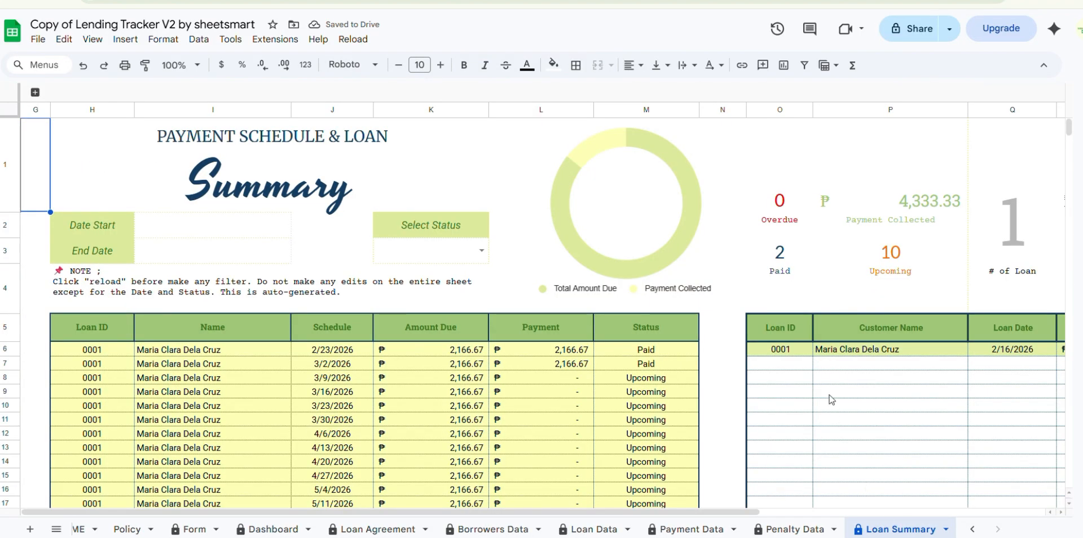
- Filter the payment schedule by the statuses Paid, Due Today and Overdue in turn, and clear the status filter
left_click(482, 250)
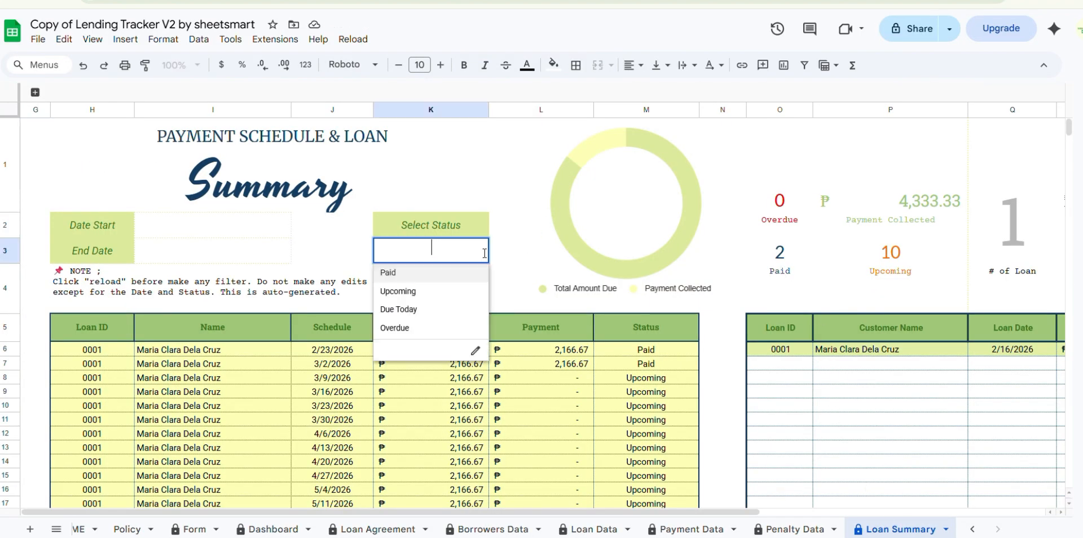
left_click(433, 276)
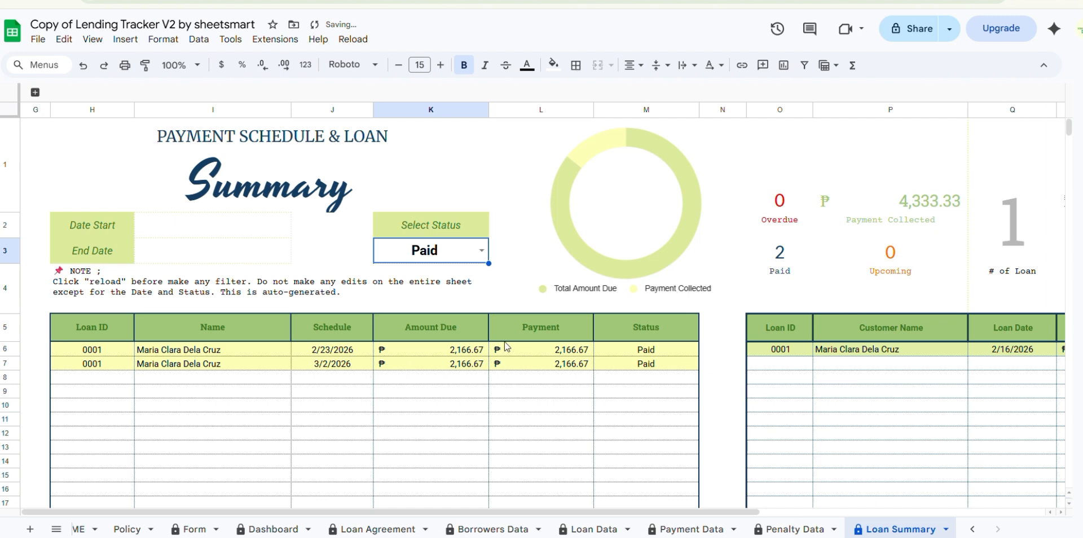
left_click(483, 253)
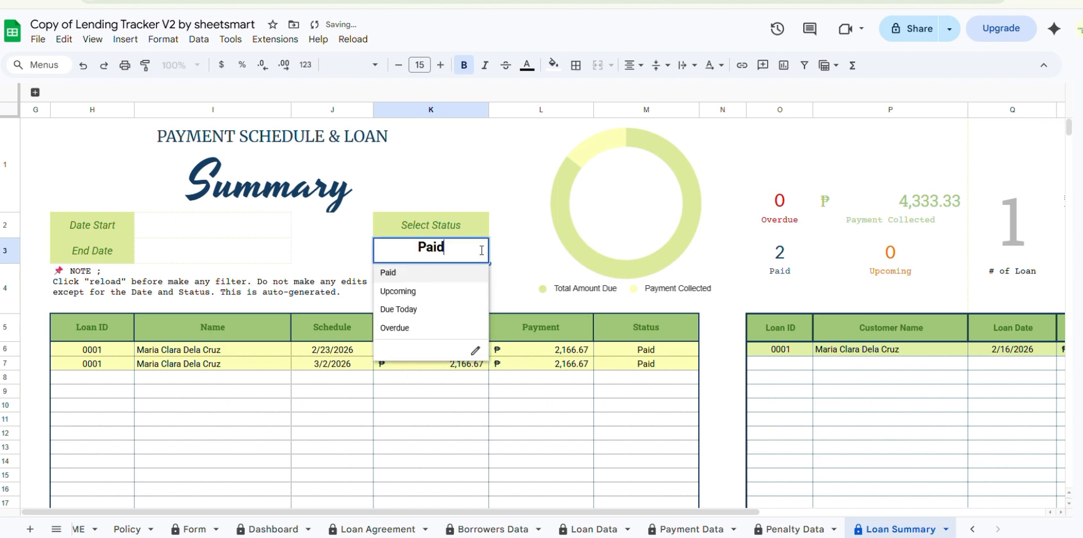
left_click(420, 310)
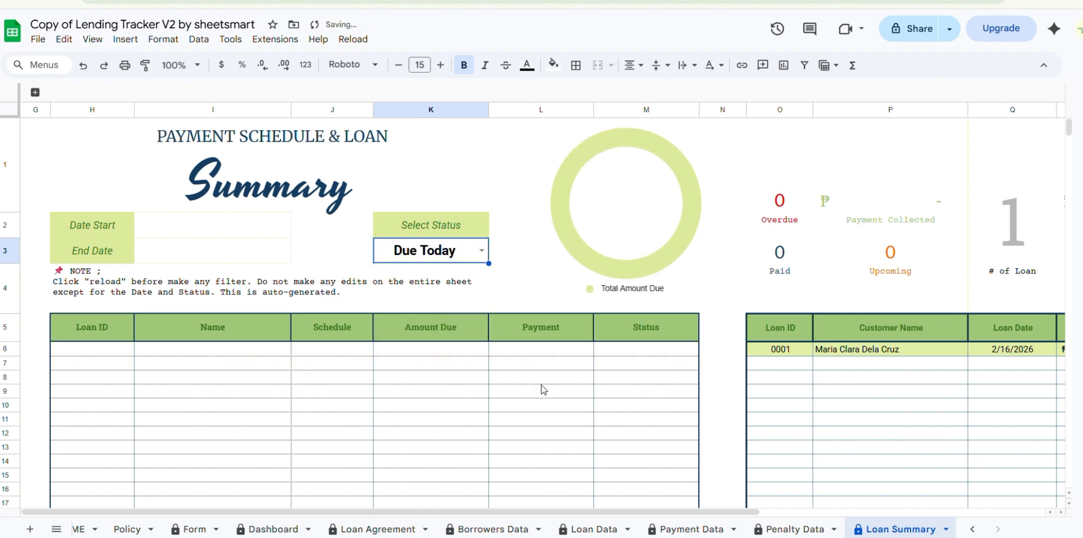
left_click(482, 252)
left_click(420, 330)
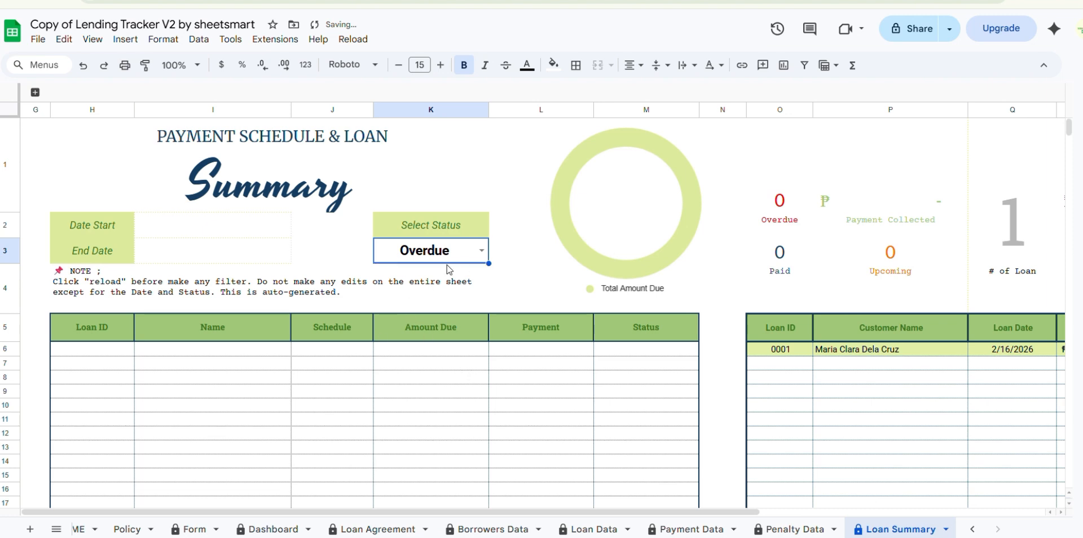
key("Delete")
- Filter the payment schedule from February 16, 2026 to February 23, 2026, and clear both dates
left_click(230, 225)
double_click(230, 225)
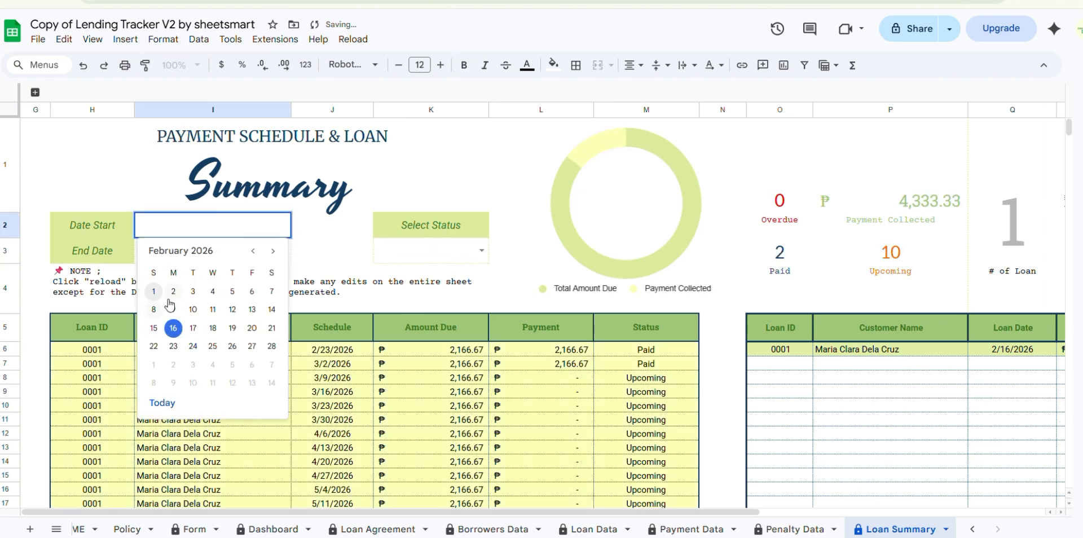
left_click(173, 328)
double_click(213, 251)
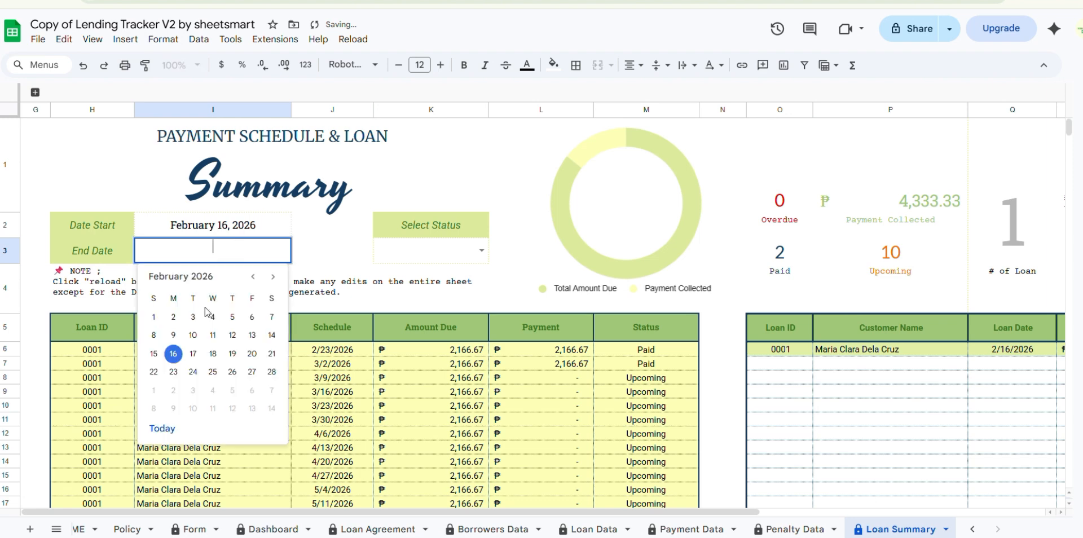
left_click(174, 372)
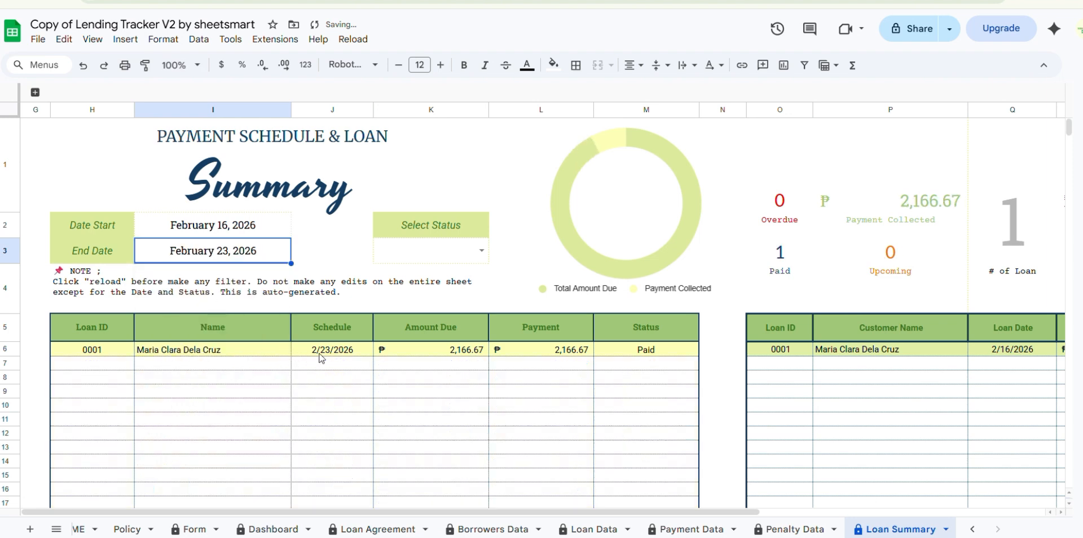
left_click(229, 226, "shift")
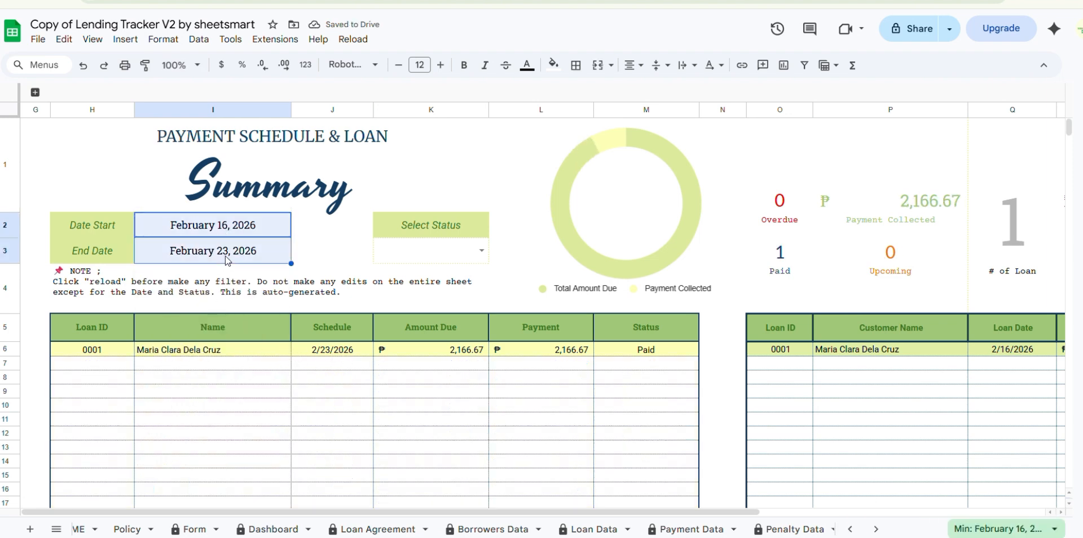
key("Delete")
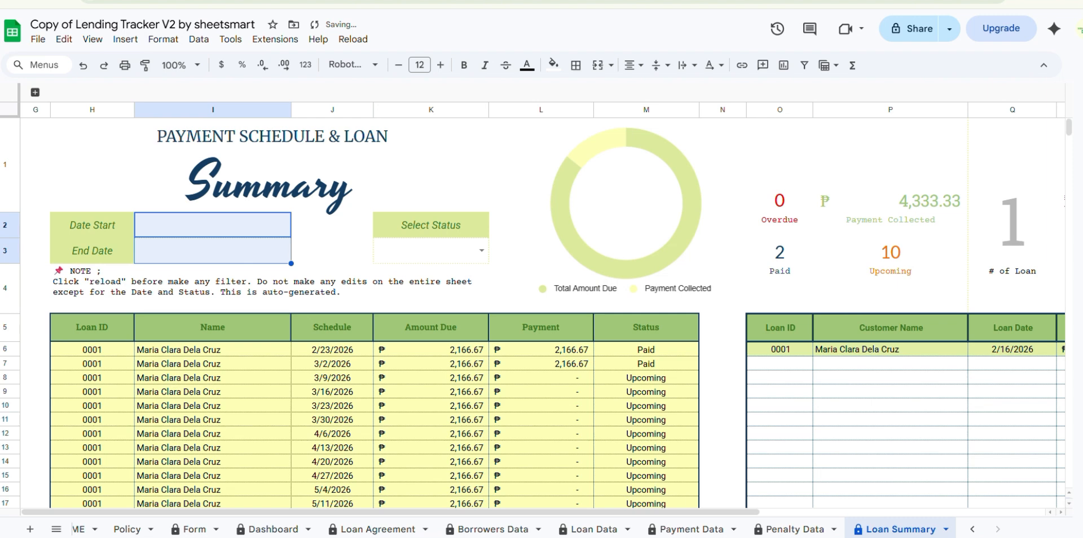
- Open the Dashboard sheet and examine the loan summary, today's overview, interest figures and the loan's status row
left_click(272, 529)
left_click(253, 206)
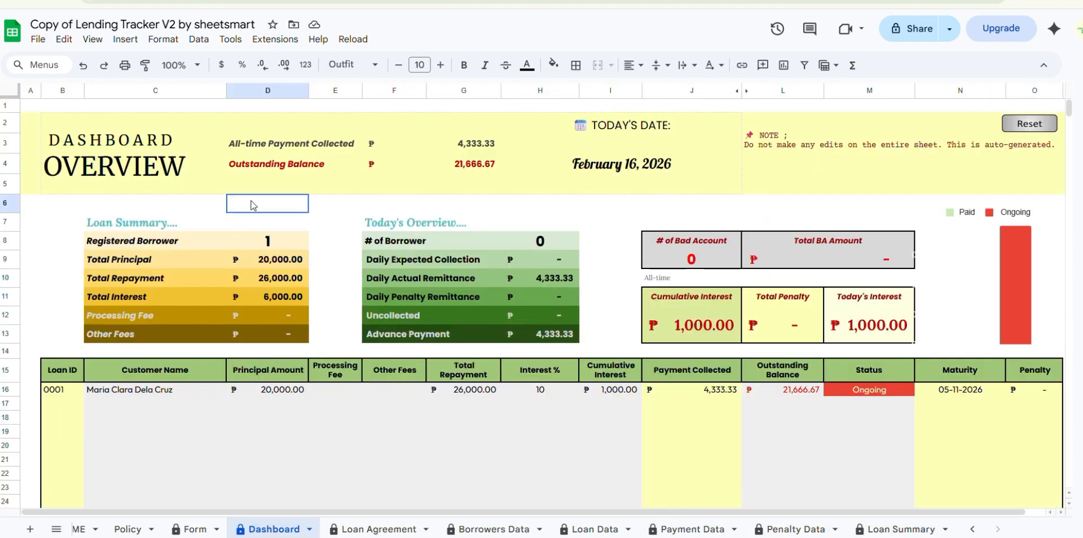
left_click(673, 320)
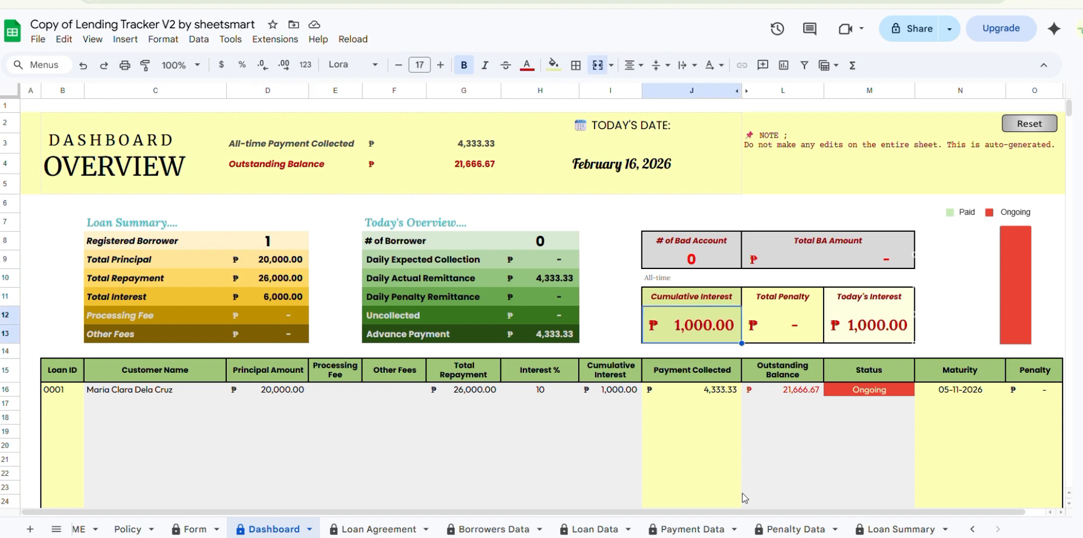
left_click(304, 418)
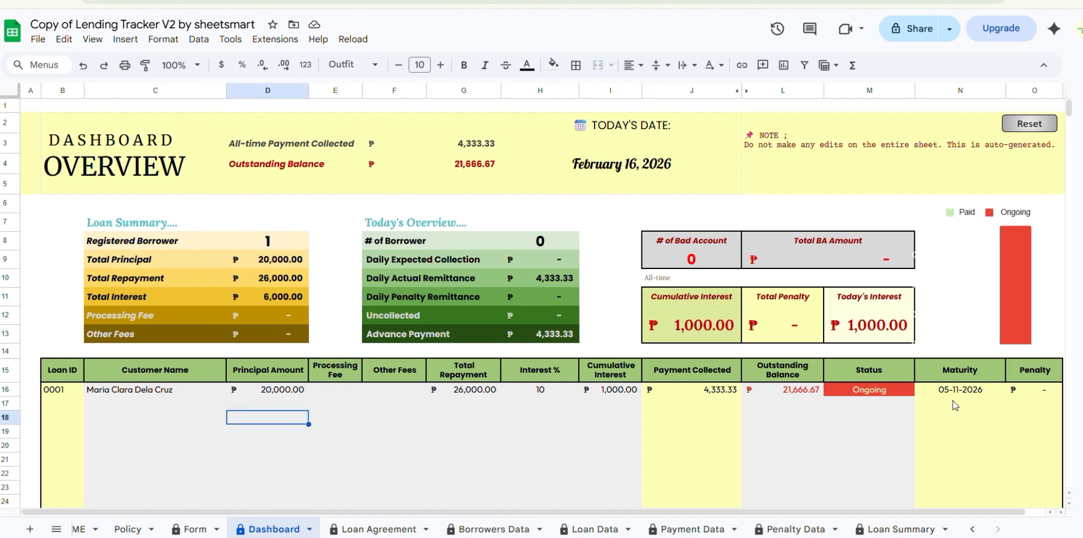
left_click(883, 392)
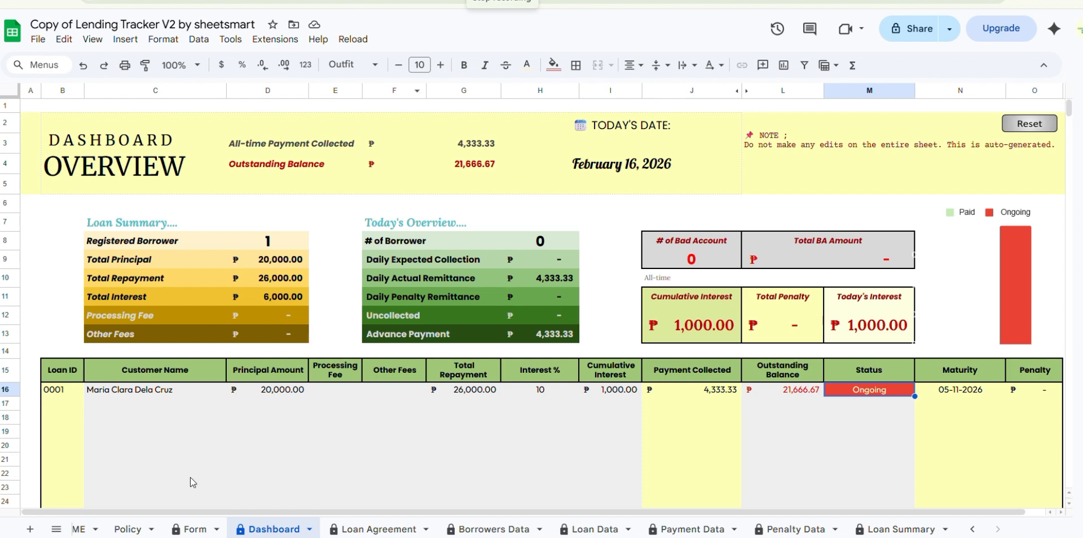
- Open the Policy sheet to read the template usage terms
left_click(123, 531)
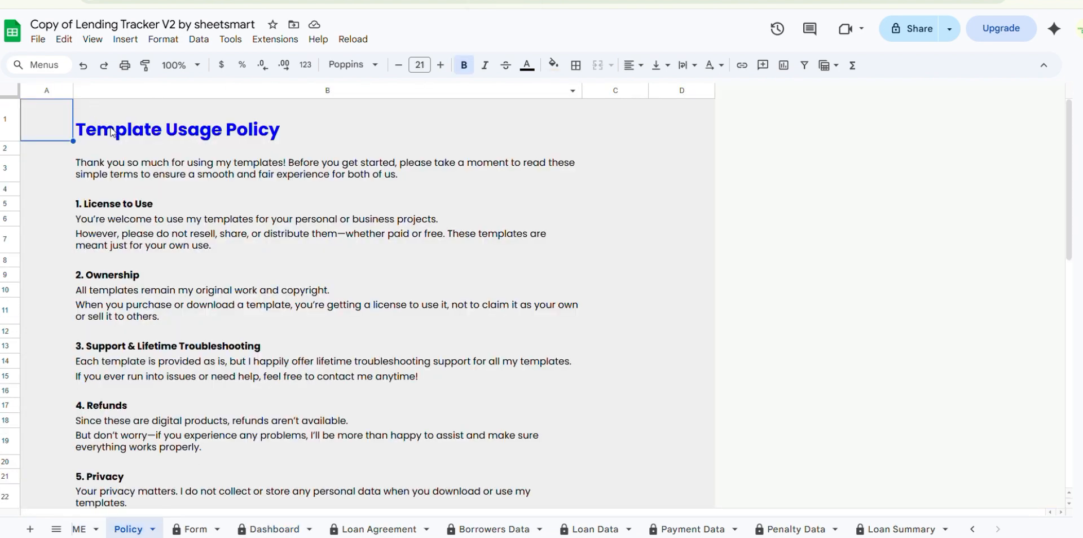